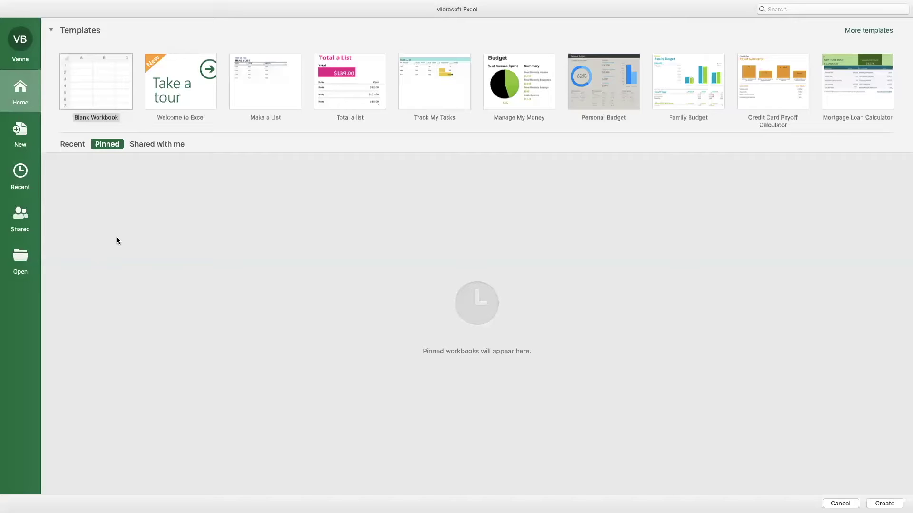
Step: Create a new blank workbook
{"action": "left_click", "coordinate": [163, 145]}
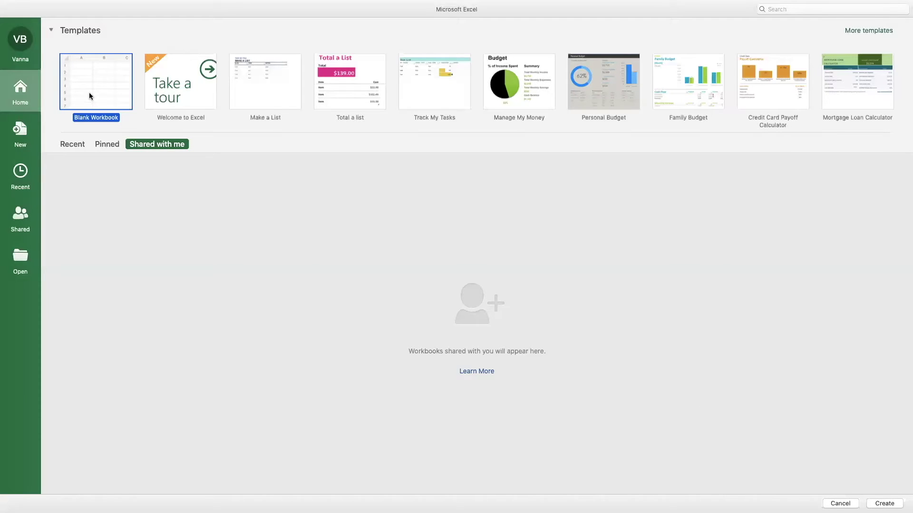
{"action": "double_click", "coordinate": [89, 94]}
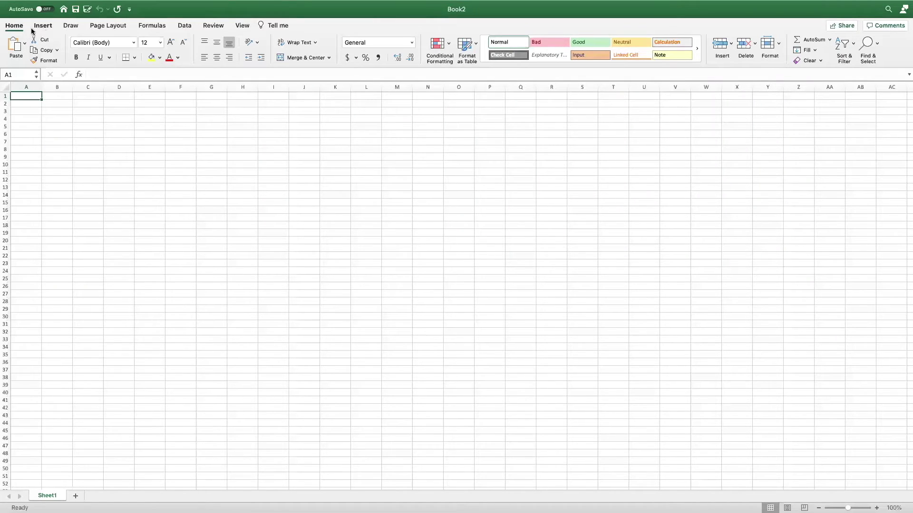
Step: Examine the command sets available for inserting, page layout, formulas, data, review, view and basic editing
{"action": "left_click", "coordinate": [14, 26]}
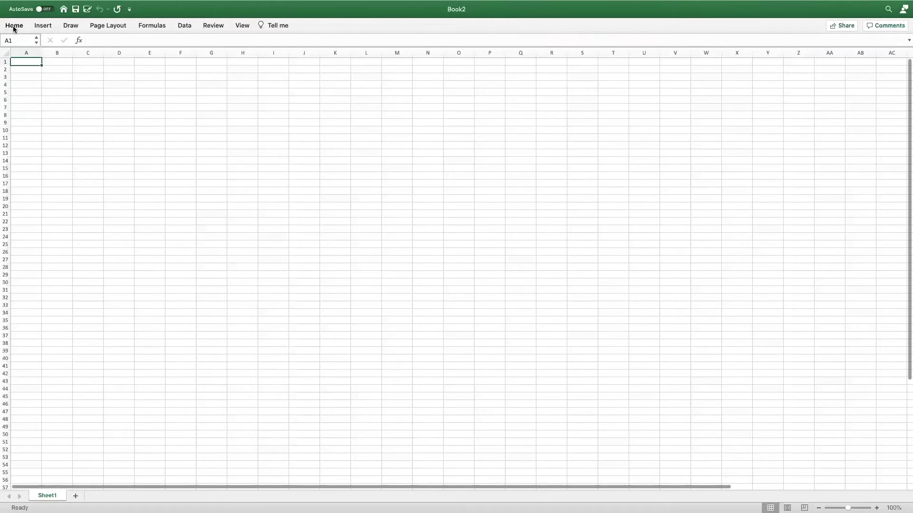
{"action": "left_click", "coordinate": [14, 27]}
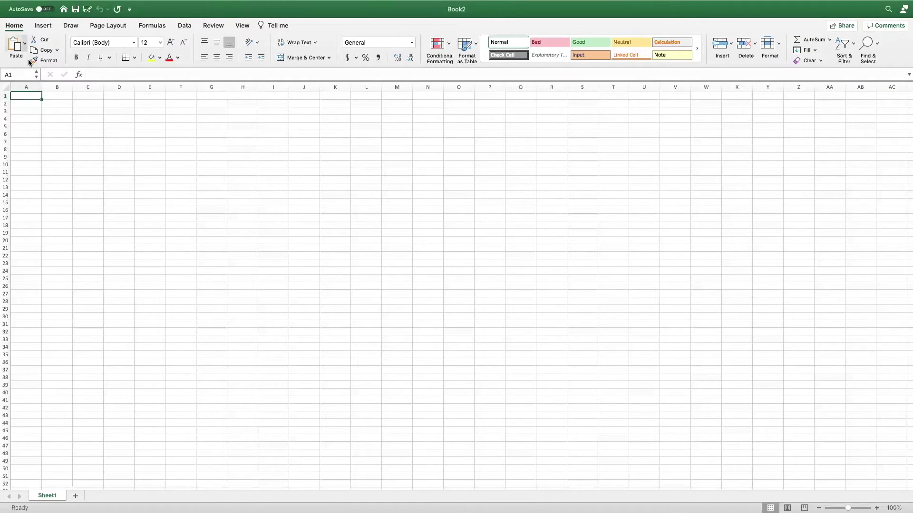
{"action": "left_click", "coordinate": [18, 26]}
{"action": "left_click", "coordinate": [17, 26]}
{"action": "left_click", "coordinate": [43, 27]}
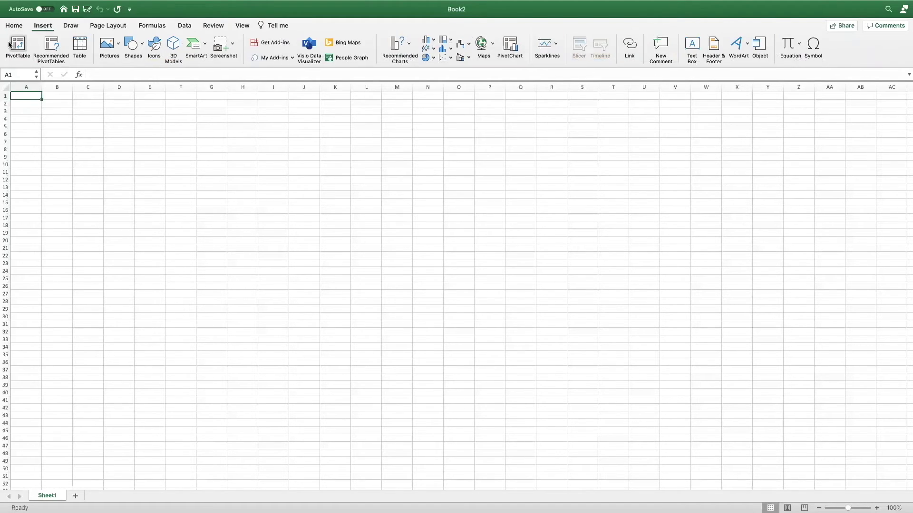
{"action": "left_click", "coordinate": [65, 25]}
{"action": "left_click", "coordinate": [105, 26]}
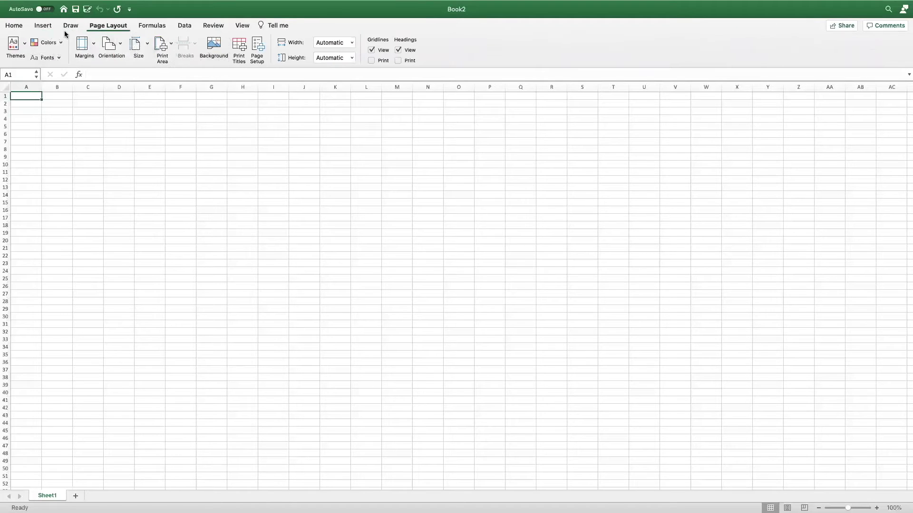
{"action": "left_click", "coordinate": [161, 26]}
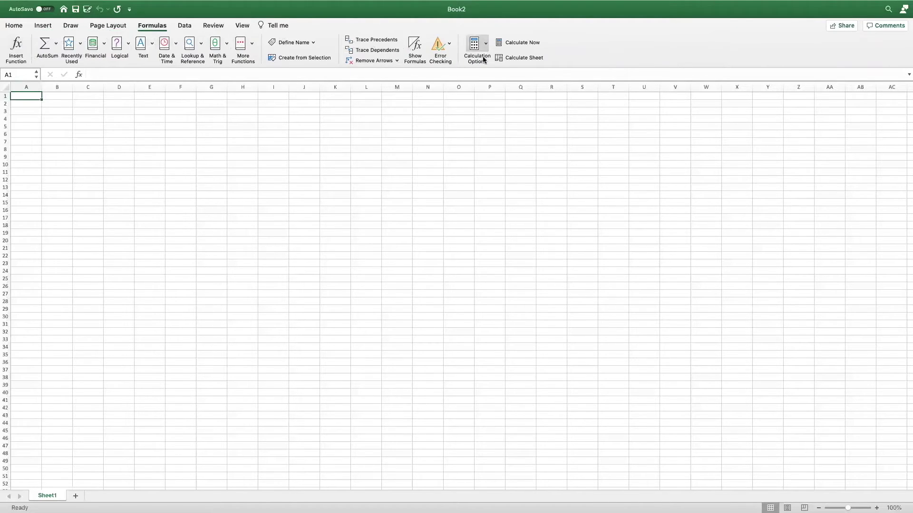
{"action": "left_click", "coordinate": [184, 26]}
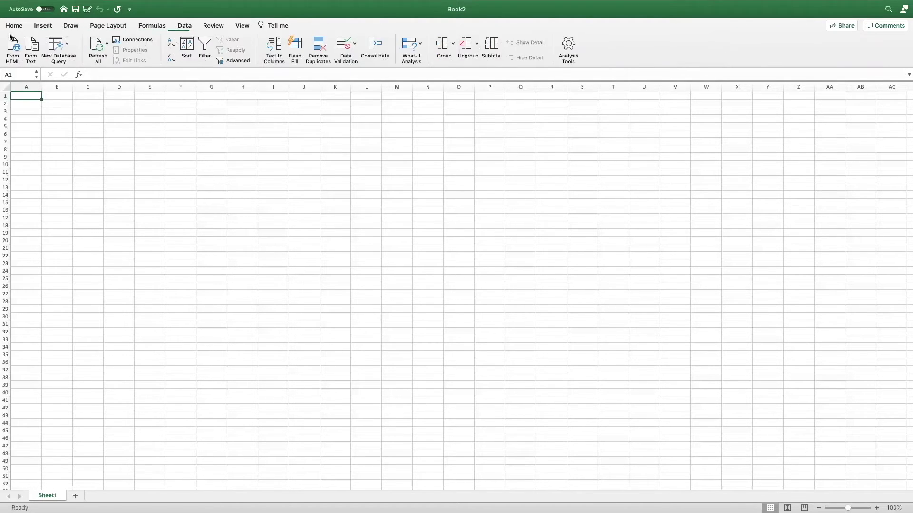
{"action": "left_click", "coordinate": [209, 28]}
{"action": "left_click", "coordinate": [245, 30]}
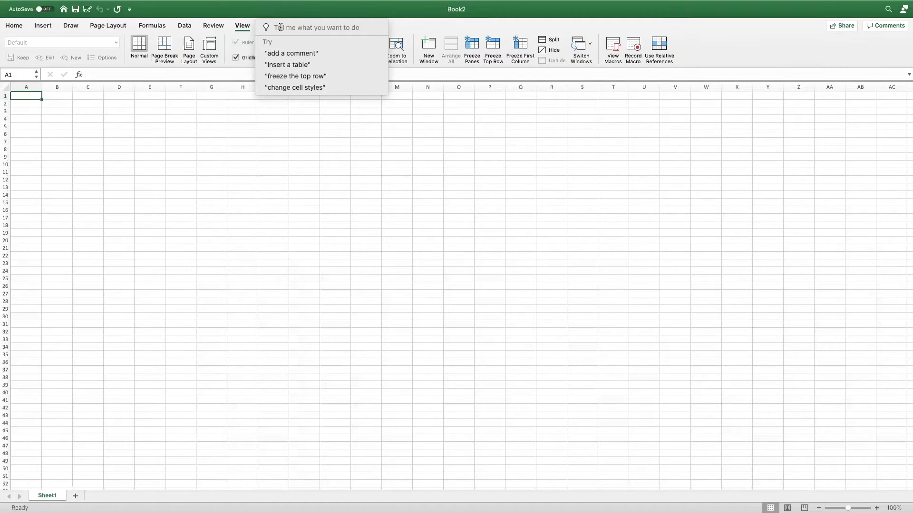
{"action": "left_click", "coordinate": [13, 30]}
{"action": "left_click", "coordinate": [13, 29]}
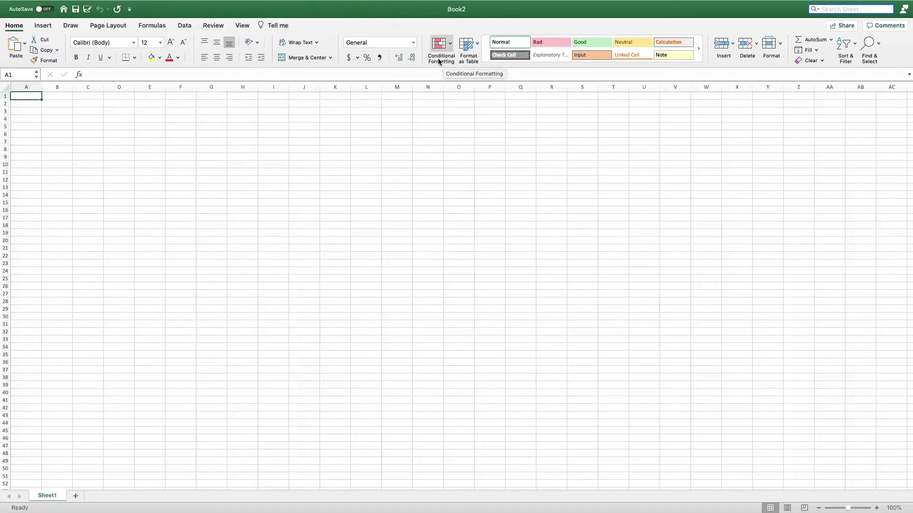
Step: Enter the text "Hello" in cell A1
{"action": "left_click", "coordinate": [37, 98]}
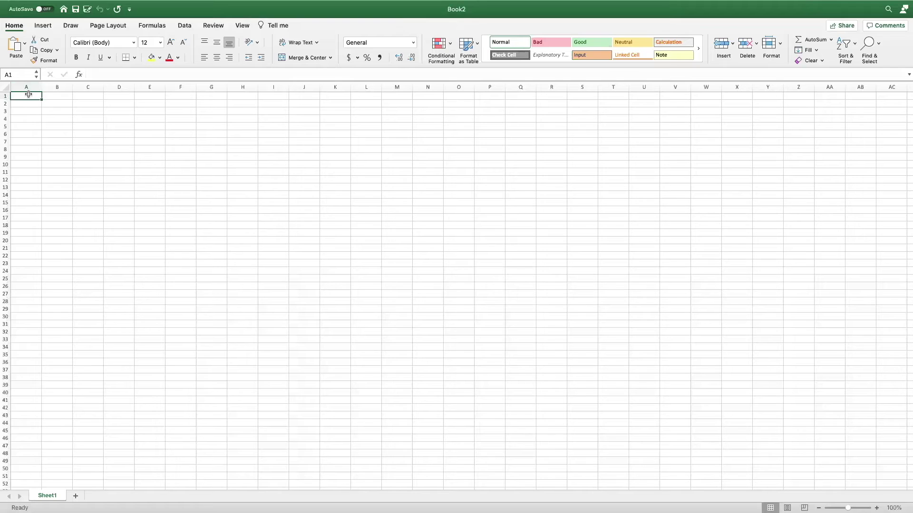
{"action": "type", "text": "Hello"}
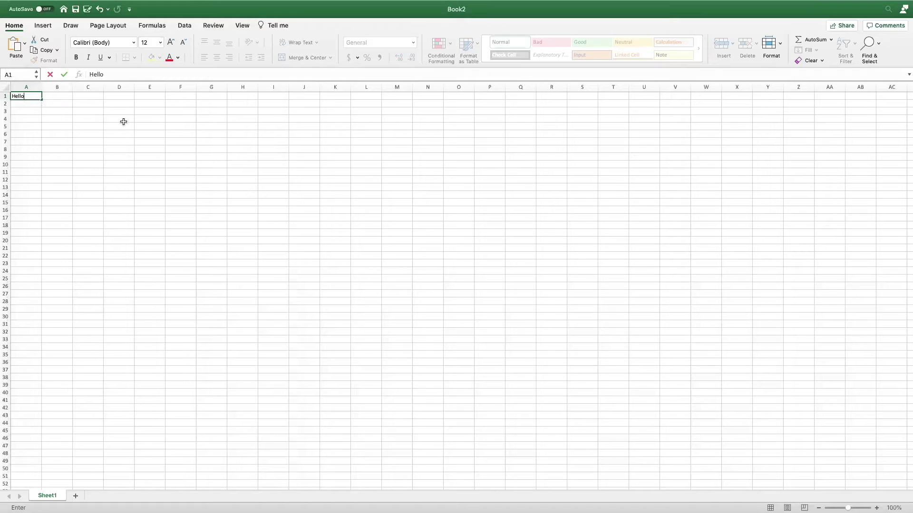
{"action": "left_click", "coordinate": [34, 119]}
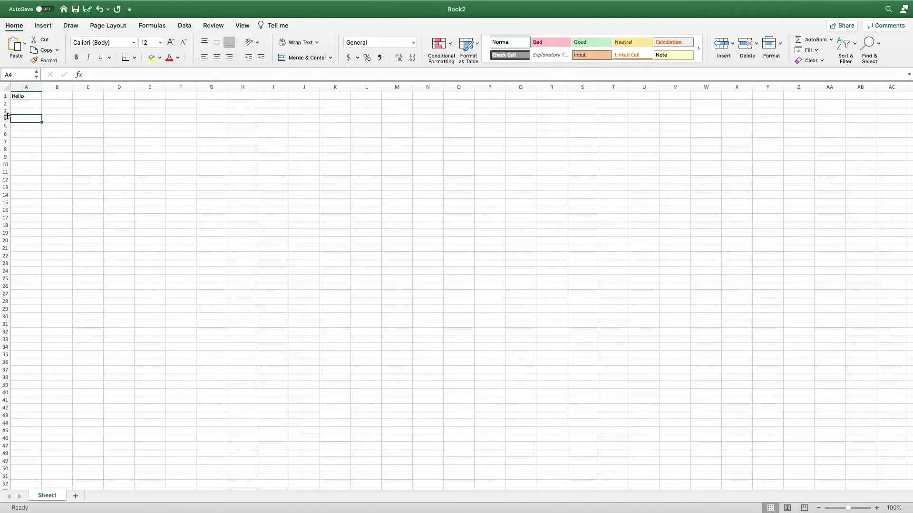
Step: Jump straight to cell Z100 by its reference
{"action": "left_click", "coordinate": [16, 75]}
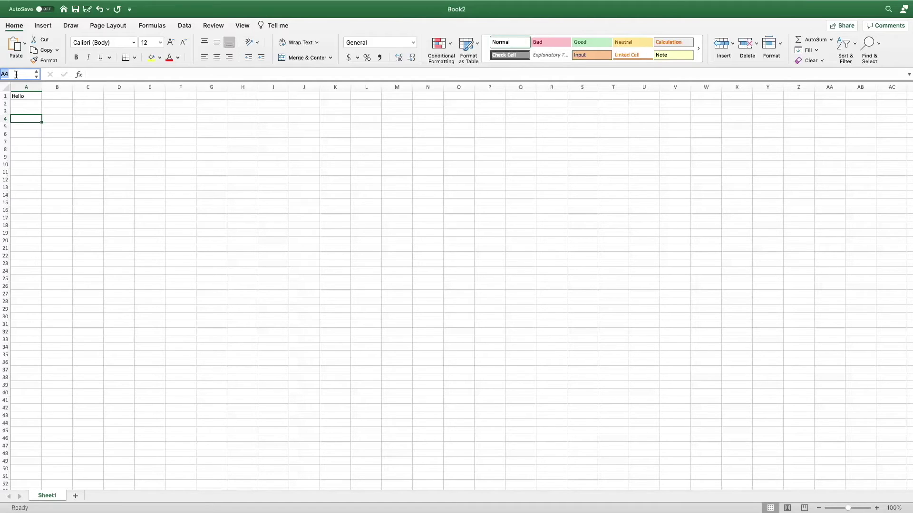
{"action": "type", "text": "Z100"}
{"action": "key", "text": "Return"}
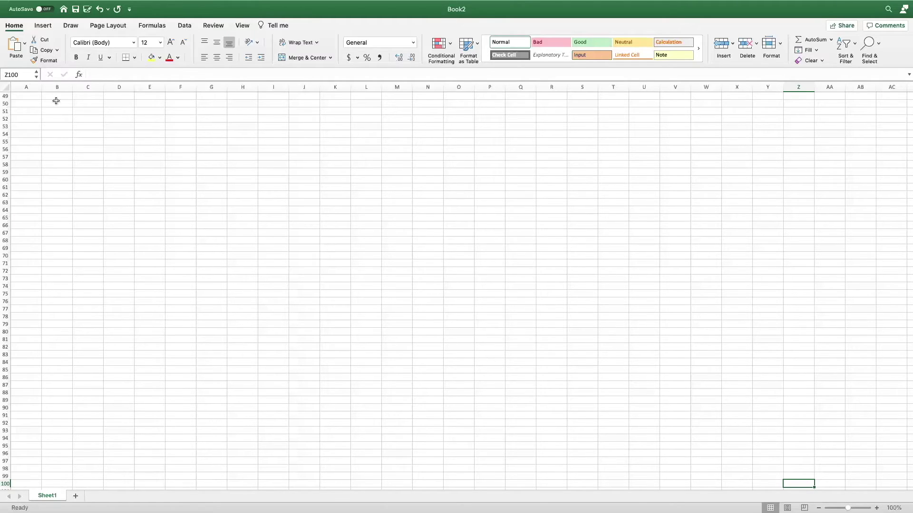
Step: Return to cell A1 by its reference
{"action": "scroll", "coordinate": [142, 230], "scroll_direction": "up", "scroll_amount": 10}
{"action": "scroll", "coordinate": [726, 304], "scroll_direction": "up", "scroll_amount": 1}
{"action": "left_click", "coordinate": [22, 95]}
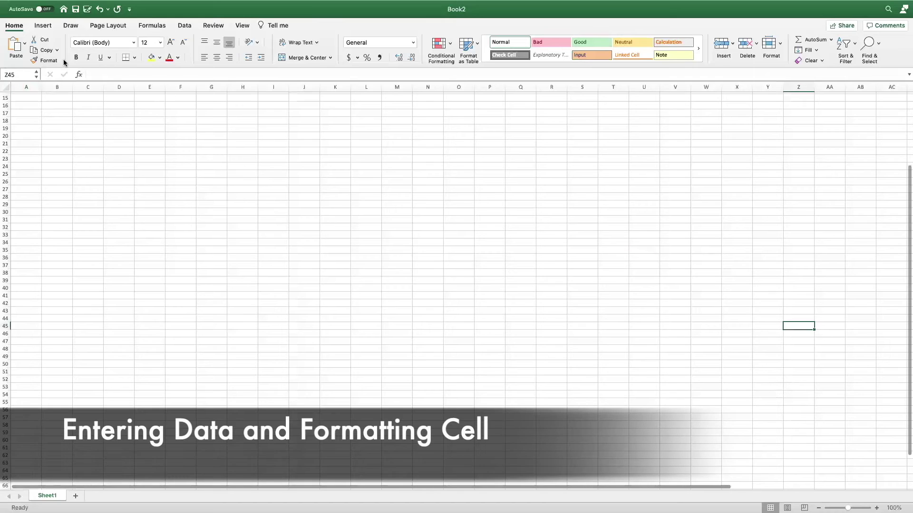
{"action": "left_click", "coordinate": [24, 74]}
{"action": "type", "text": "a1"}
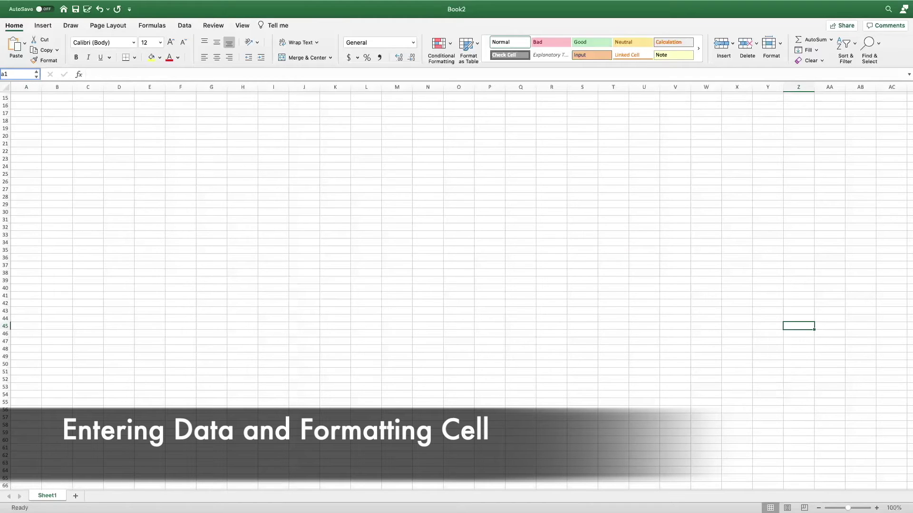
{"action": "key", "text": "Return"}
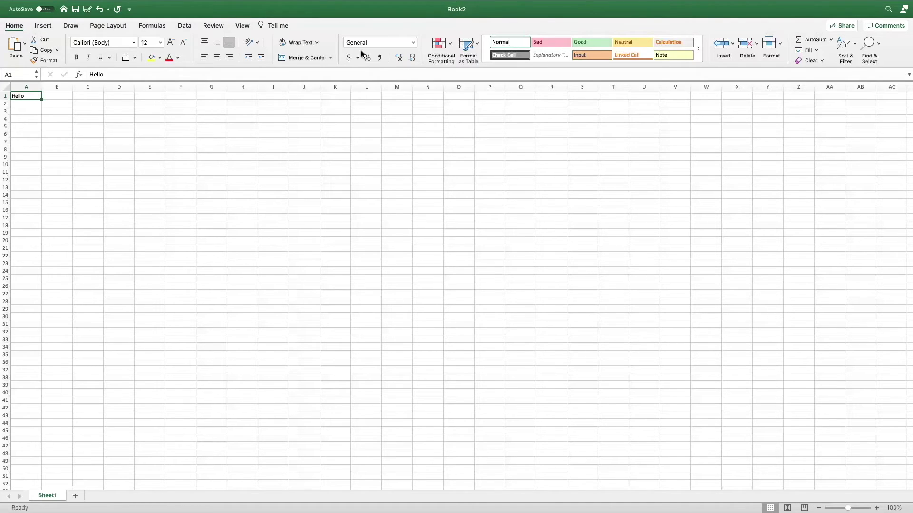
Step: Change the font colour of the text in cell A1 to the blue theme colour
{"action": "left_click", "coordinate": [178, 58]}
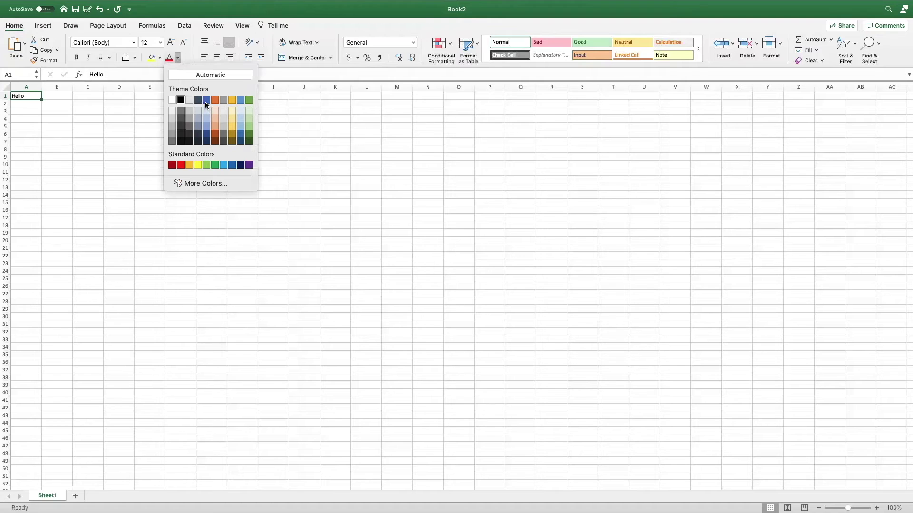
{"action": "left_click", "coordinate": [206, 100]}
{"action": "left_click", "coordinate": [79, 108]}
{"action": "left_click", "coordinate": [23, 97]}
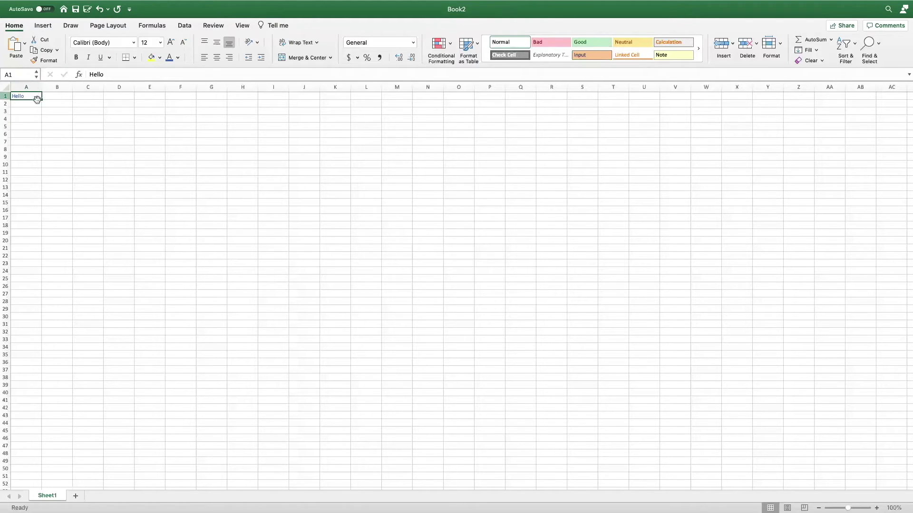
{"action": "left_click", "coordinate": [115, 133]}
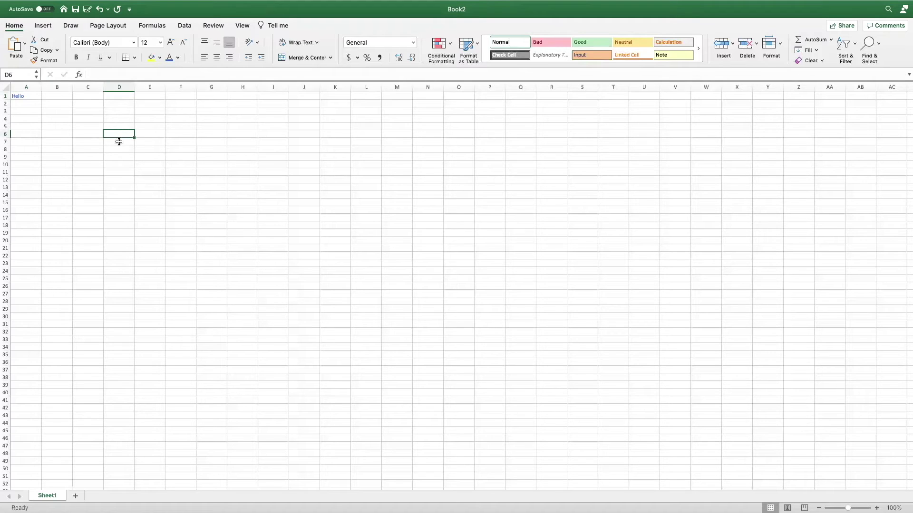
Step: Set cell D6 to the blue theme font colour and enter the text "dfdfgfdg" in it
{"action": "left_click", "coordinate": [177, 58]}
{"action": "left_click", "coordinate": [208, 100]}
{"action": "type", "text": "dfdfgfdg"}
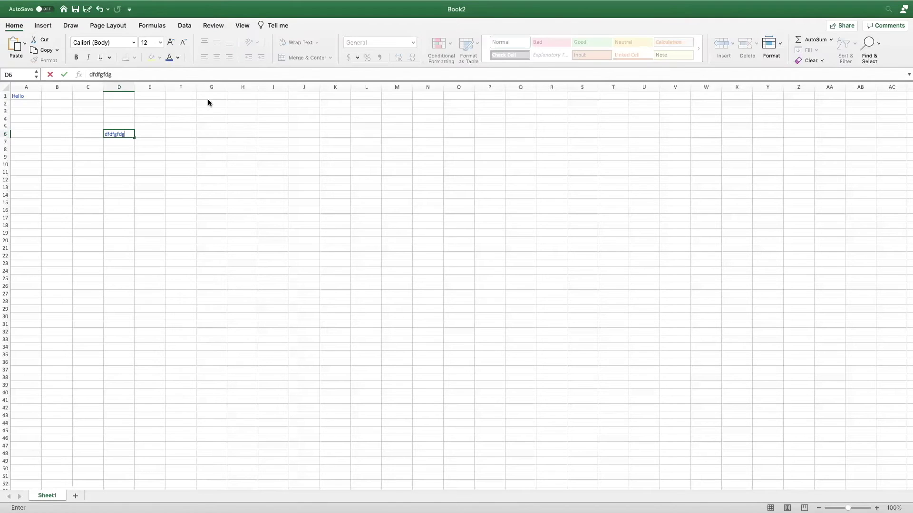
{"action": "left_click", "coordinate": [208, 150]}
{"action": "left_click", "coordinate": [231, 111]}
{"action": "left_click", "coordinate": [306, 156]}
{"action": "left_click", "coordinate": [121, 131]}
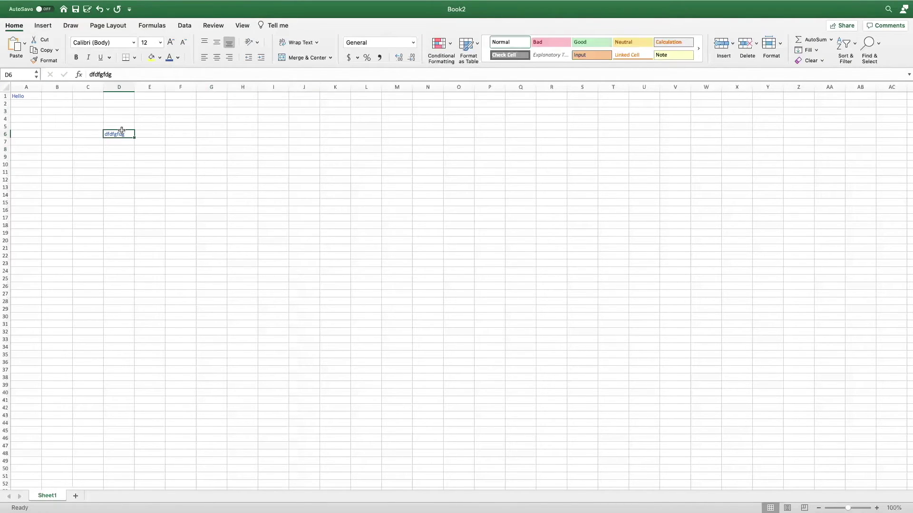
Step: Increase the font size of the text in cell D6 to 20
{"action": "left_click", "coordinate": [170, 46]}
{"action": "left_click", "coordinate": [170, 45]}
{"action": "left_click", "coordinate": [170, 46]}
{"action": "left_click", "coordinate": [170, 46]}
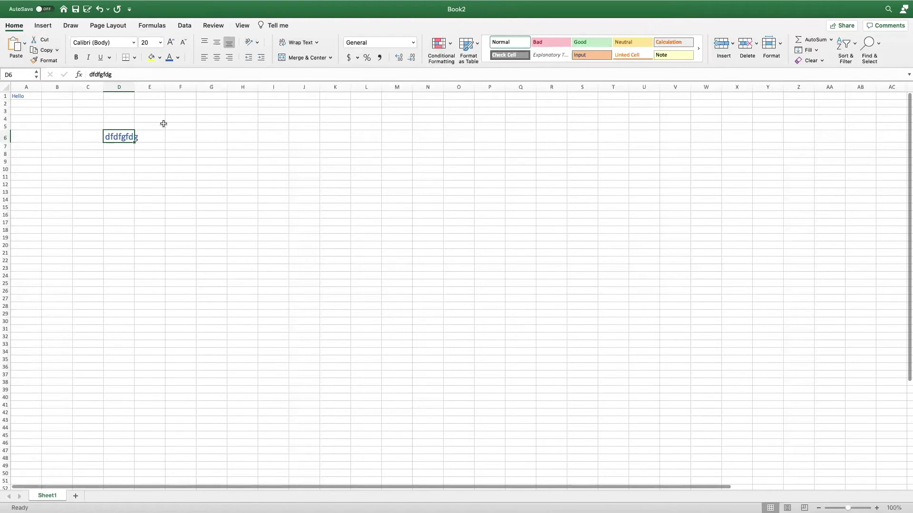
{"action": "mouse_move", "coordinate": [9, 127]}
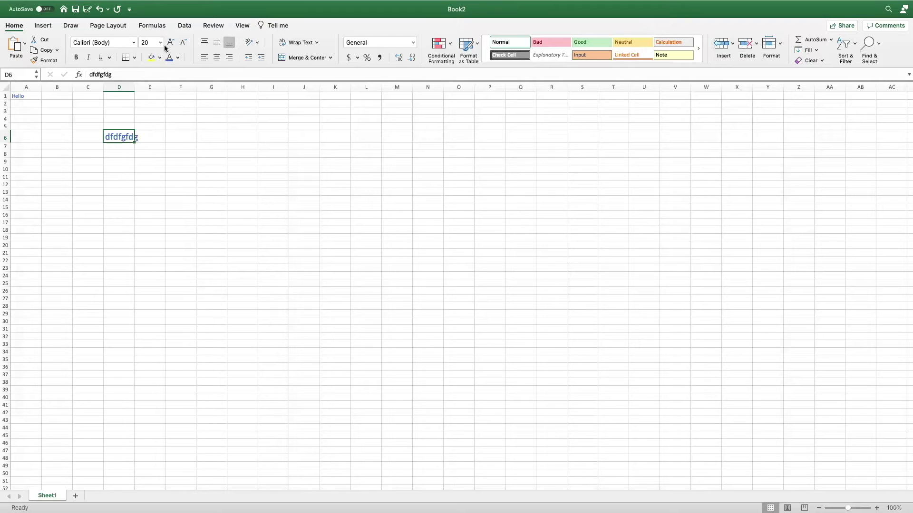
{"action": "left_click", "coordinate": [167, 146]}
{"action": "left_click", "coordinate": [121, 138]}
Step: Add a bottom border to the range A1:F11
{"action": "left_click_drag", "start_coordinate": [19, 96], "coordinate": [172, 174]}
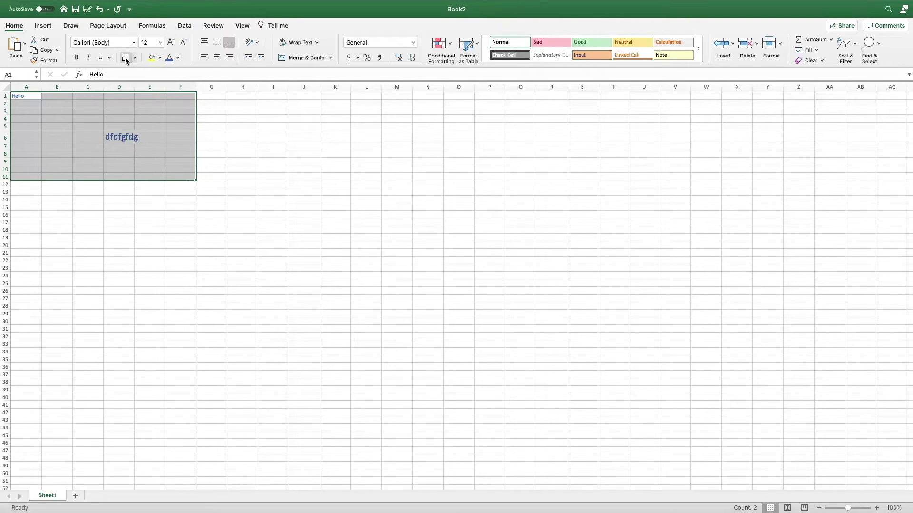
{"action": "left_click", "coordinate": [231, 169]}
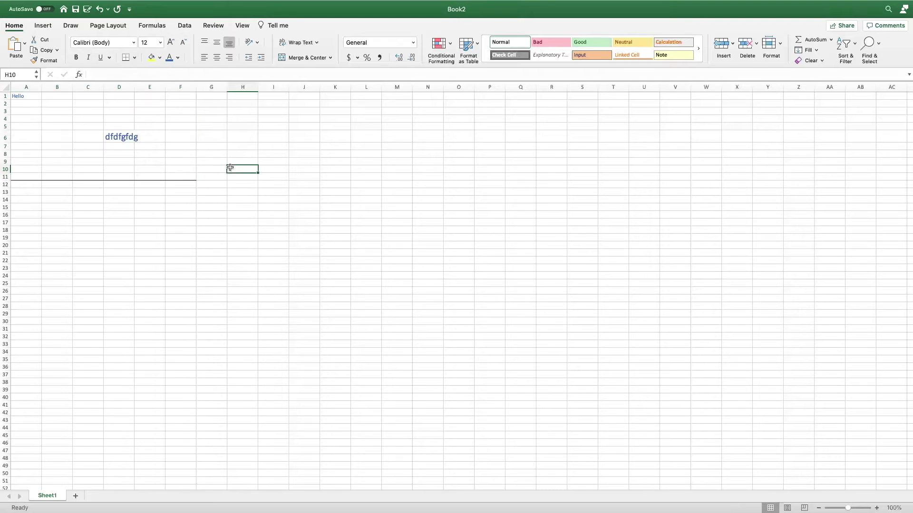
{"action": "left_click_drag", "start_coordinate": [15, 174], "coordinate": [200, 174]}
{"action": "left_click", "coordinate": [218, 192]}
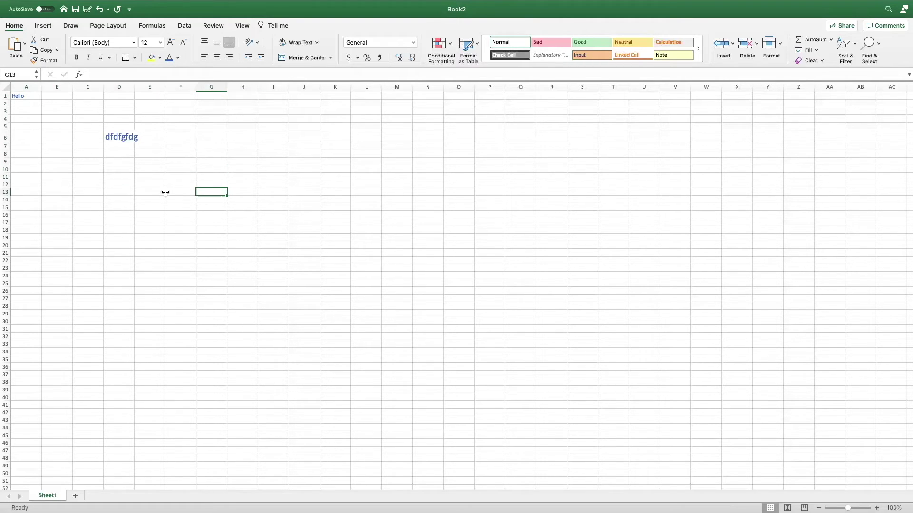
Step: Apply all borders to the range A1:F11
{"action": "left_click_drag", "start_coordinate": [21, 95], "coordinate": [177, 177]}
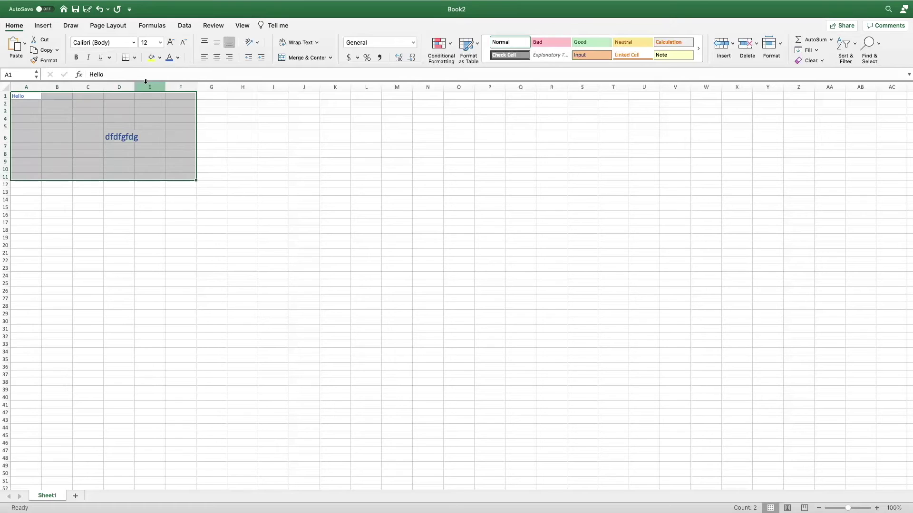
{"action": "left_click", "coordinate": [134, 57]}
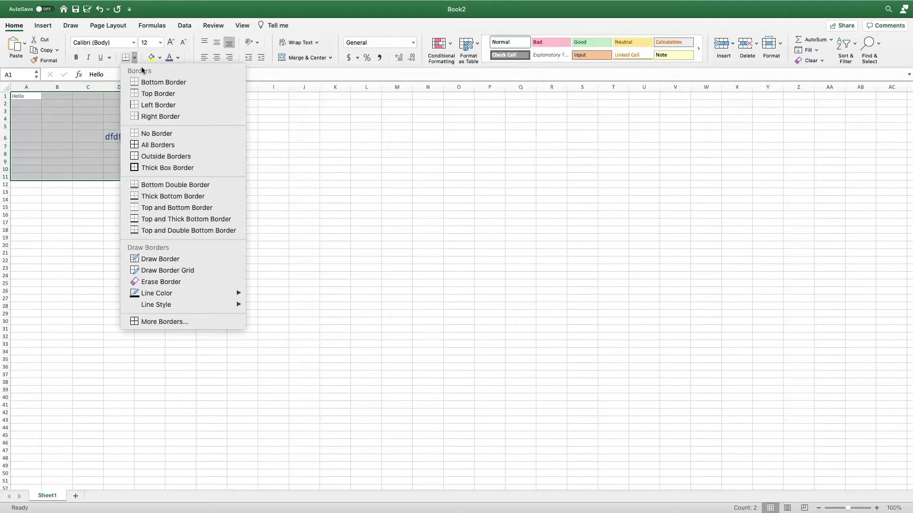
{"action": "left_click", "coordinate": [156, 145]}
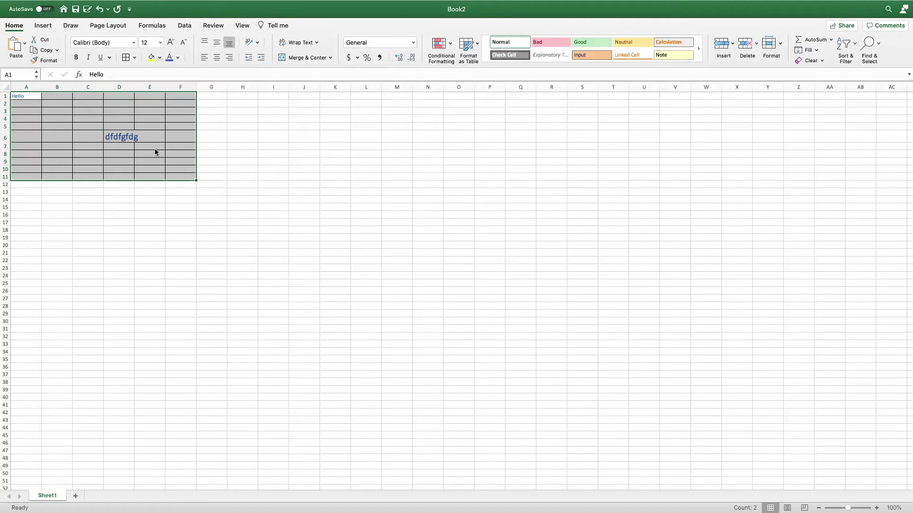
{"action": "left_click", "coordinate": [274, 146]}
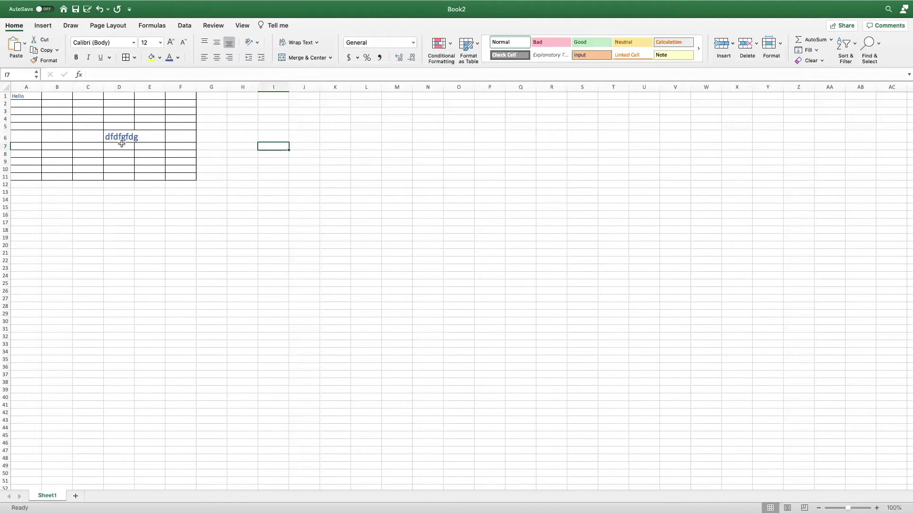
Step: Clear the contents of the bordered range A1:F11, keeping its borders
{"action": "left_click_drag", "start_coordinate": [21, 96], "coordinate": [176, 175]}
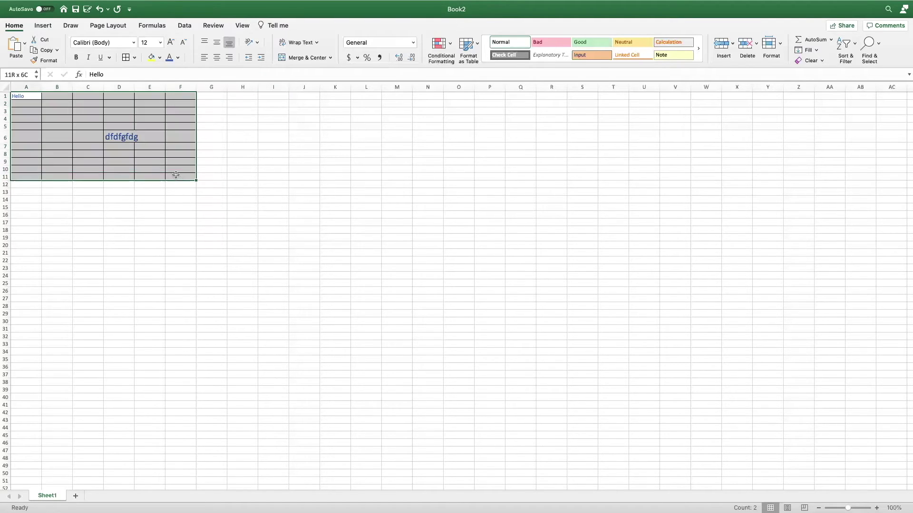
{"action": "key", "text": "Delete"}
{"action": "left_click", "coordinate": [229, 153]}
Step: Enter the heading Utilities in A1 and the row labels Power, Gas, Internet and Cable in A3:A6
{"action": "left_click", "coordinate": [26, 98]}
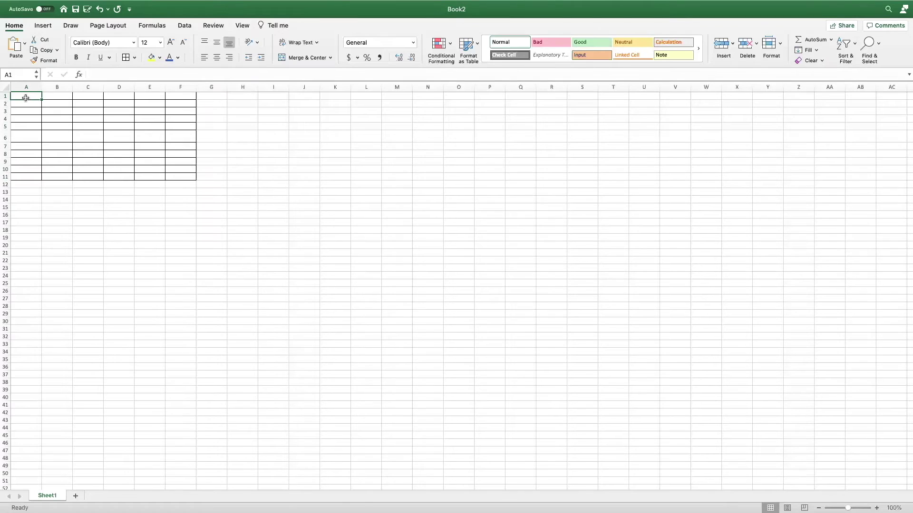
{"action": "type", "text": "Utilities"}
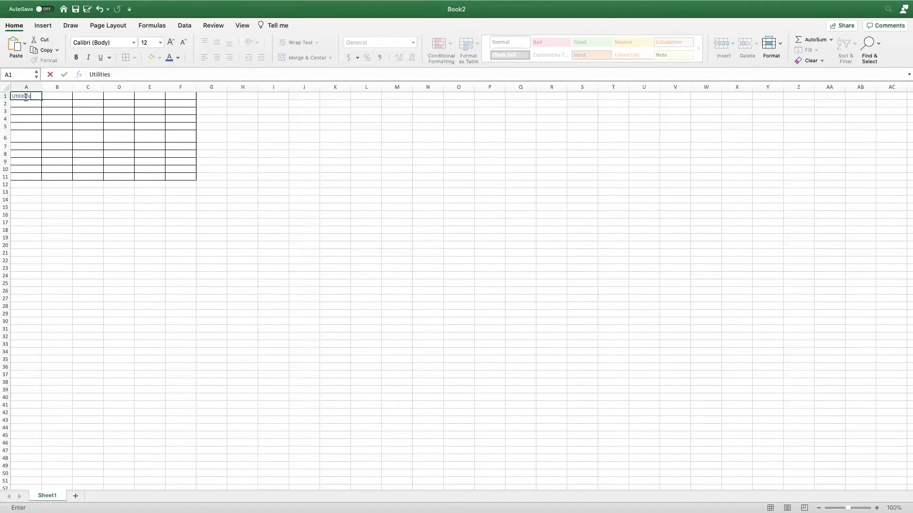
{"action": "key", "text": "Return"}
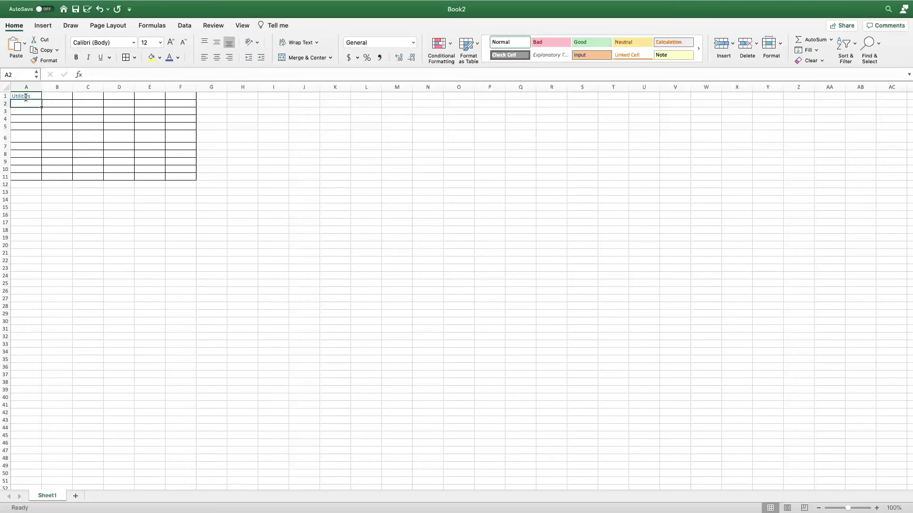
{"action": "key", "text": "Return"}
{"action": "type", "text": "Power"}
{"action": "key", "text": "Return"}
{"action": "type", "text": "Gas"}
{"action": "key", "text": "Return"}
{"action": "type", "text": "Internet"}
{"action": "key", "text": "Return"}
{"action": "type", "text": "Cable"}
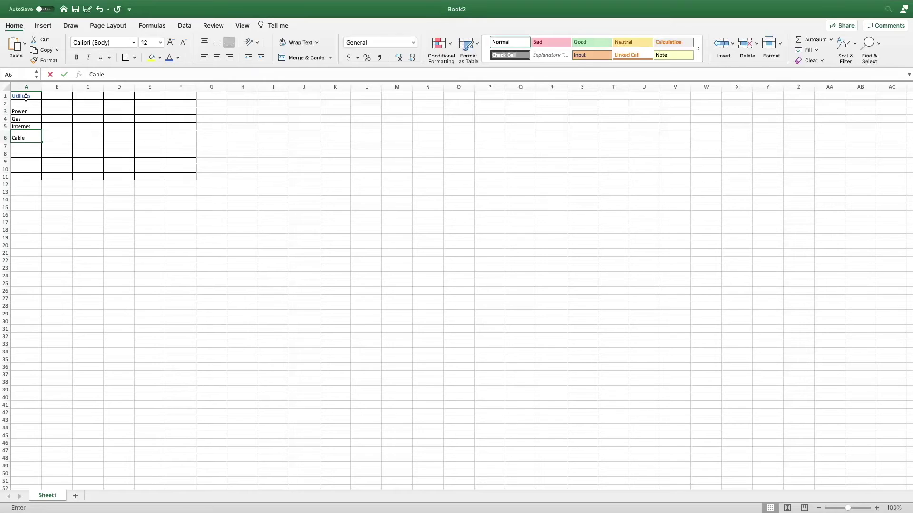
Step: Enter January as the first month heading in cell B1
{"action": "key", "text": "Right"}
{"action": "key", "text": "Up"}
{"action": "key", "text": "Up"}
{"action": "key", "text": "Up"}
{"action": "key", "text": "Up"}
{"action": "key", "text": "Up"}
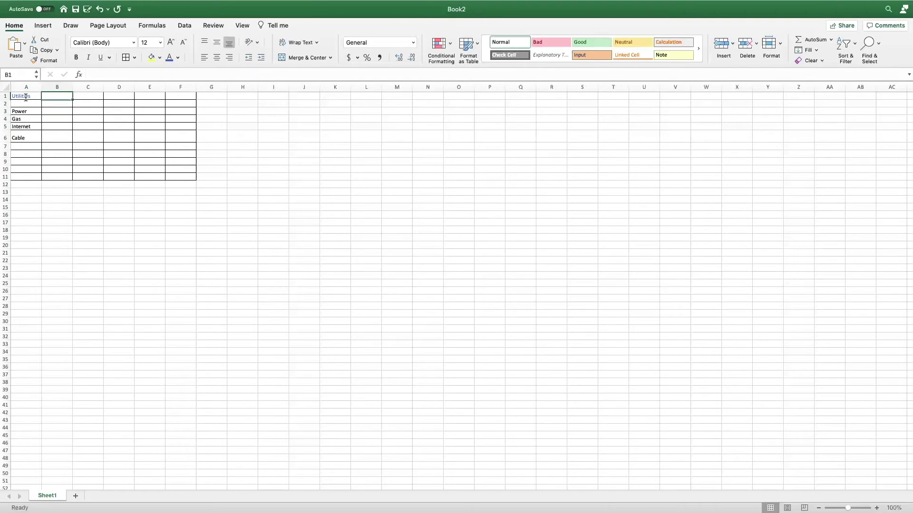
{"action": "type", "text": "January"}
{"action": "key", "text": "Right"}
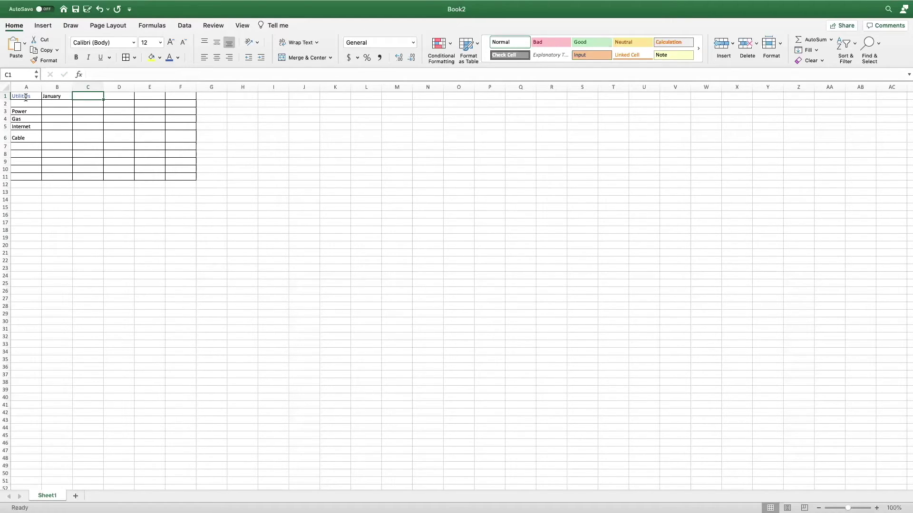
Step: Auto-fill the month series from January in B1 across to May in F1
{"action": "left_click", "coordinate": [61, 97]}
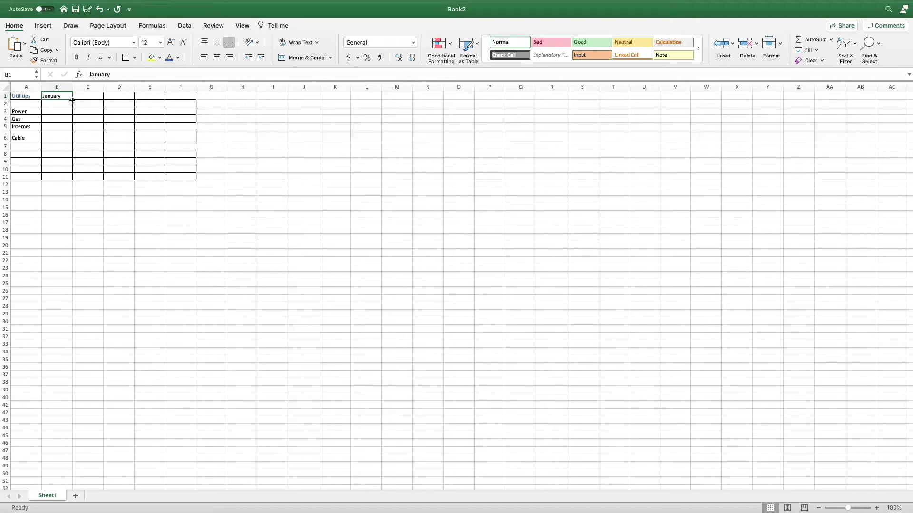
{"action": "left_click_drag", "start_coordinate": [72, 100], "coordinate": [187, 97]}
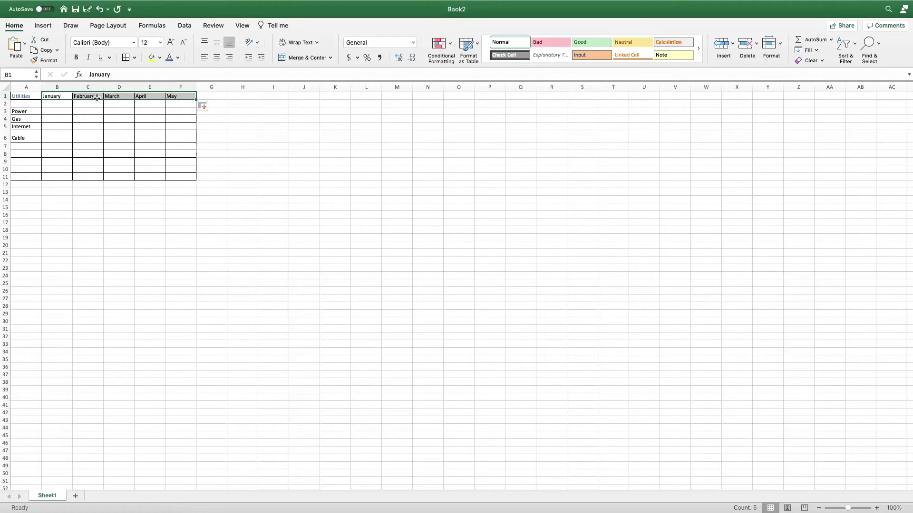
{"action": "key", "text": "super+z"}
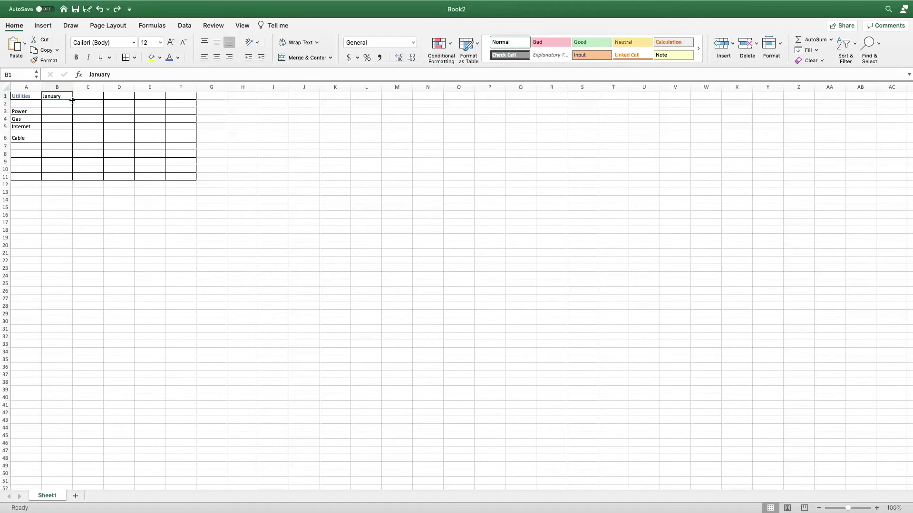
{"action": "left_click_drag", "start_coordinate": [73, 100], "coordinate": [184, 99]}
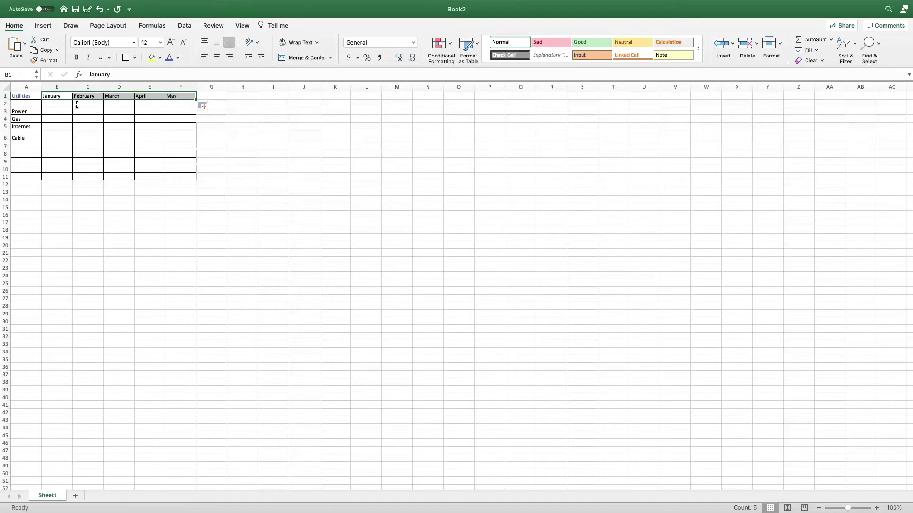
Step: Enter the Power amounts 50, 75 and 100 for January to March in B3:D3
{"action": "left_click", "coordinate": [36, 113]}
{"action": "left_click", "coordinate": [56, 112]}
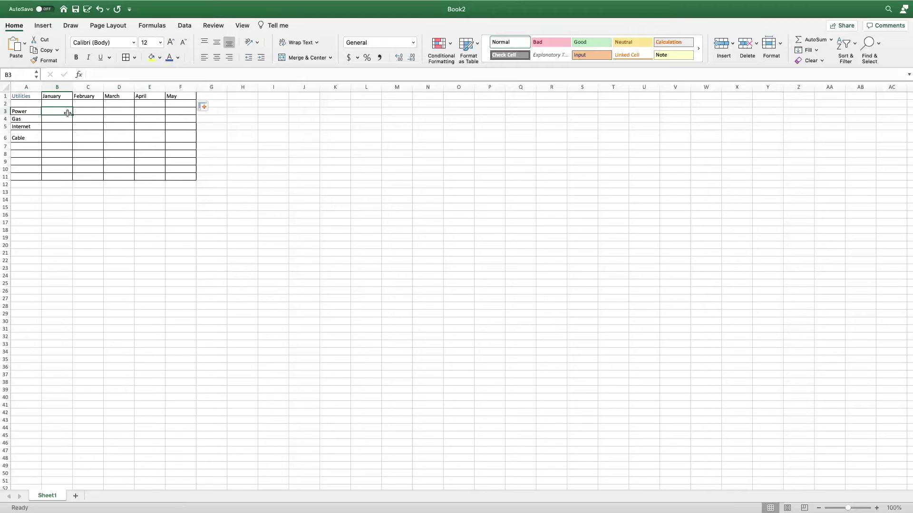
{"action": "type", "text": "50"}
{"action": "key", "text": "Tab"}
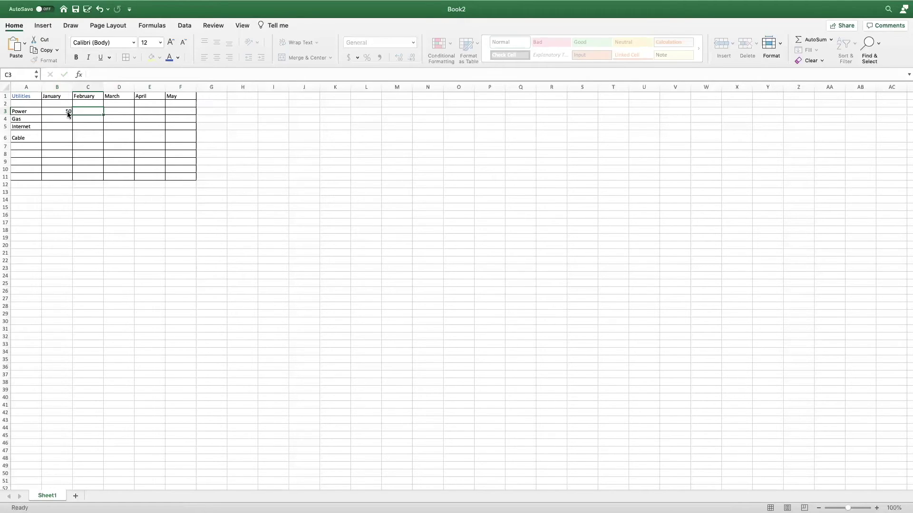
{"action": "type", "text": "5"}
{"action": "key", "text": "BackSpace"}
{"action": "type", "text": "75"}
{"action": "key", "text": "Tab"}
{"action": "type", "text": "100"}
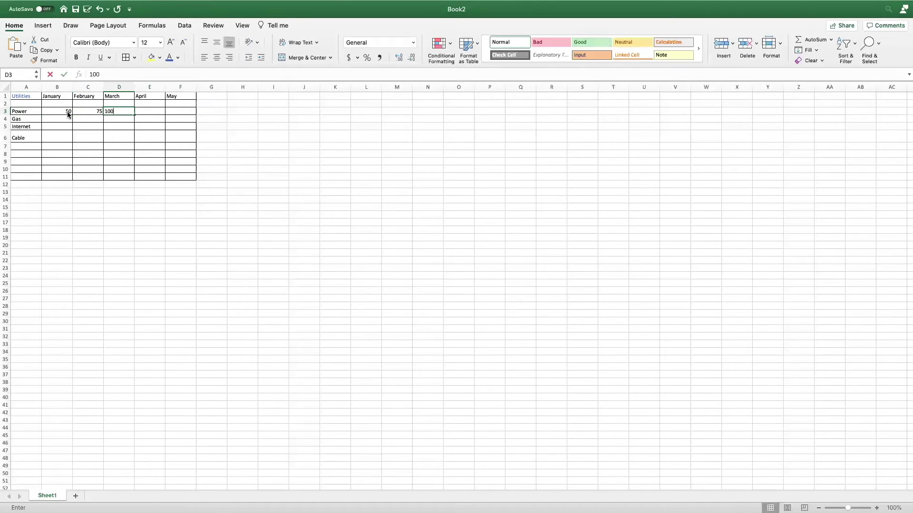
{"action": "key", "text": "Return"}
Step: Extend the Power amounts in B3:D3 as a number series through April and May in E3:F3
{"action": "left_click", "coordinate": [68, 114]}
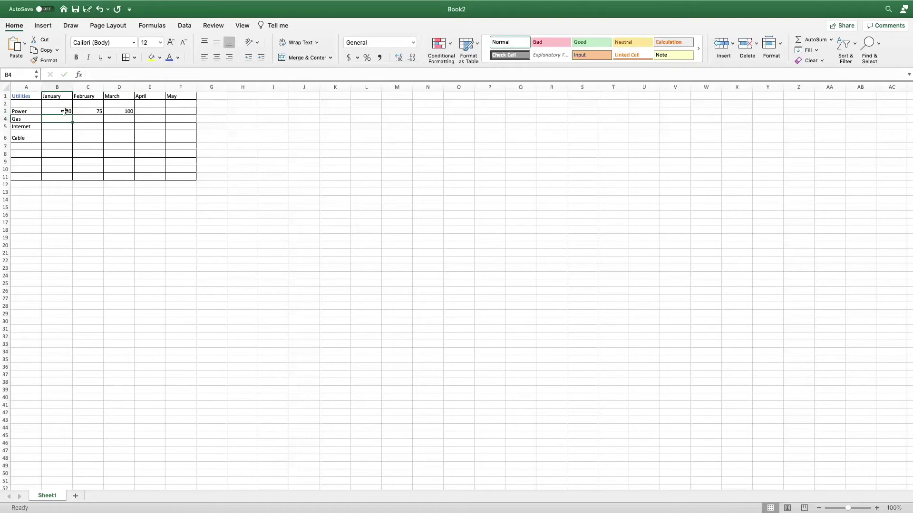
{"action": "left_click_drag", "start_coordinate": [71, 113], "coordinate": [146, 119]}
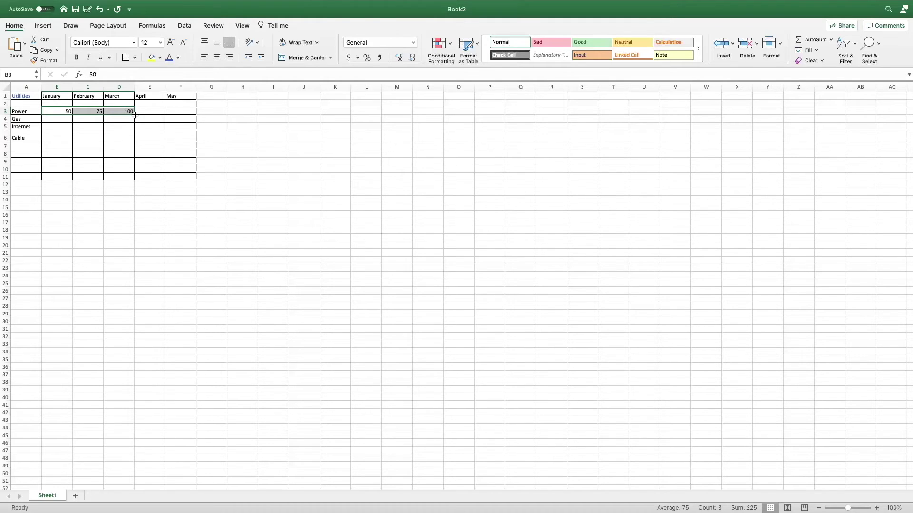
{"action": "left_click_drag", "start_coordinate": [135, 115], "coordinate": [181, 111]}
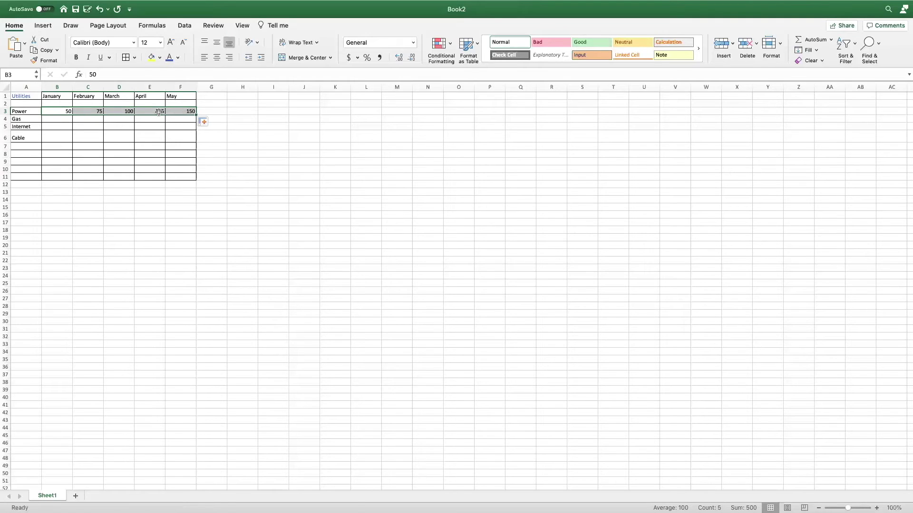
{"action": "left_click", "coordinate": [57, 119]}
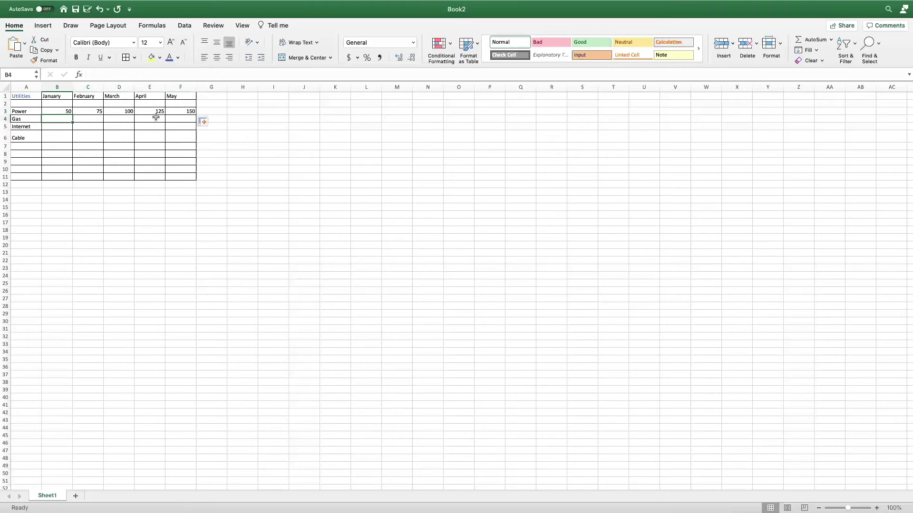
{"action": "left_click", "coordinate": [20, 112]}
{"action": "left_click_drag", "start_coordinate": [47, 111], "coordinate": [164, 111]}
{"action": "left_click", "coordinate": [297, 119]}
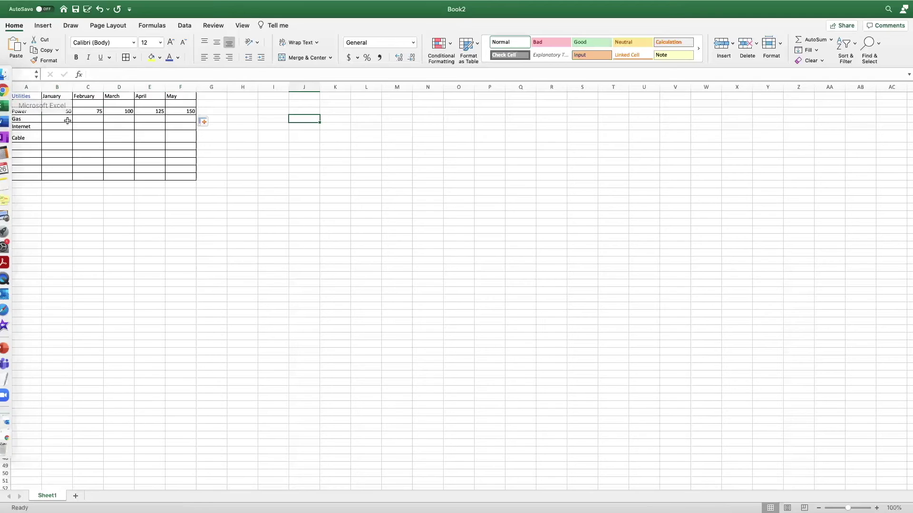
Step: Apply the Accounting number format to the Power amounts in B3:F3
{"action": "left_click_drag", "start_coordinate": [71, 110], "coordinate": [170, 114]}
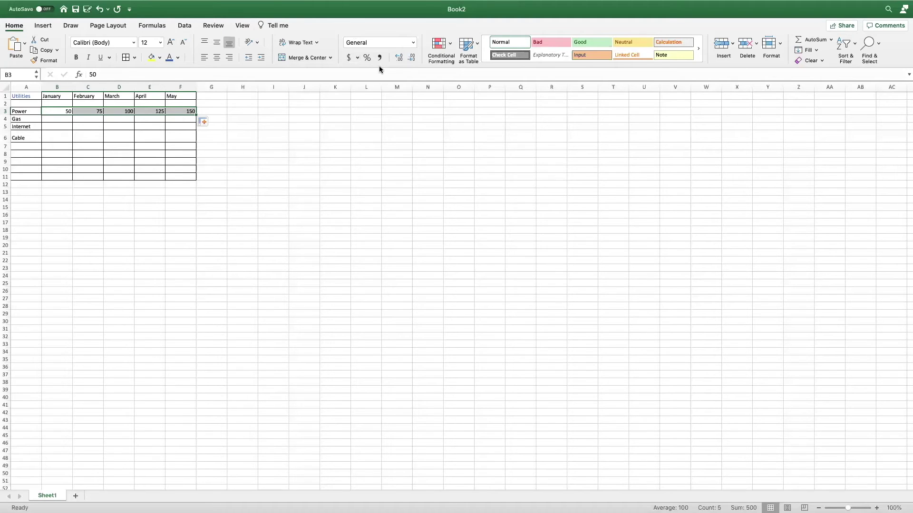
{"action": "left_click", "coordinate": [412, 43]}
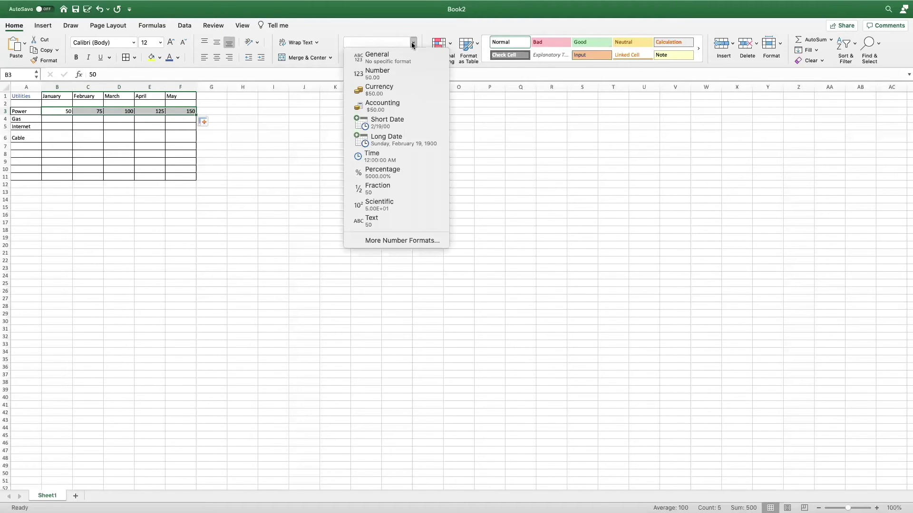
{"action": "left_click", "coordinate": [407, 25]}
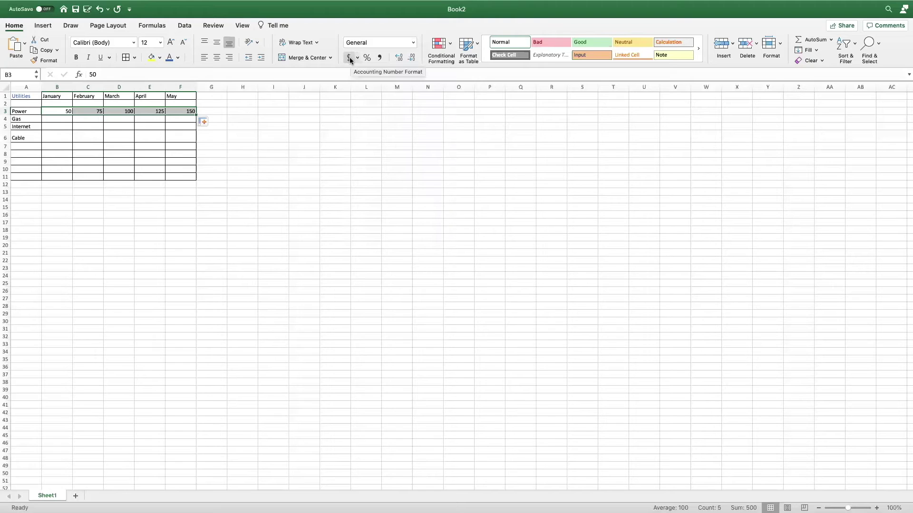
{"action": "left_click", "coordinate": [350, 57]}
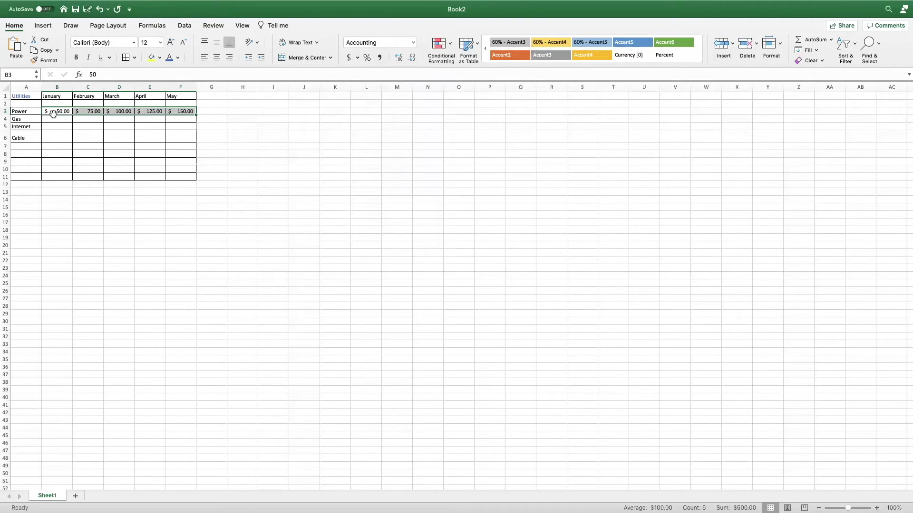
Step: Reduce the Power amounts in B3:F3 to zero decimal places
{"action": "left_click", "coordinate": [411, 59]}
{"action": "left_click", "coordinate": [410, 59]}
{"action": "left_click", "coordinate": [398, 59]}
{"action": "left_click", "coordinate": [398, 59]}
{"action": "left_click", "coordinate": [410, 59]}
{"action": "left_click", "coordinate": [409, 59]}
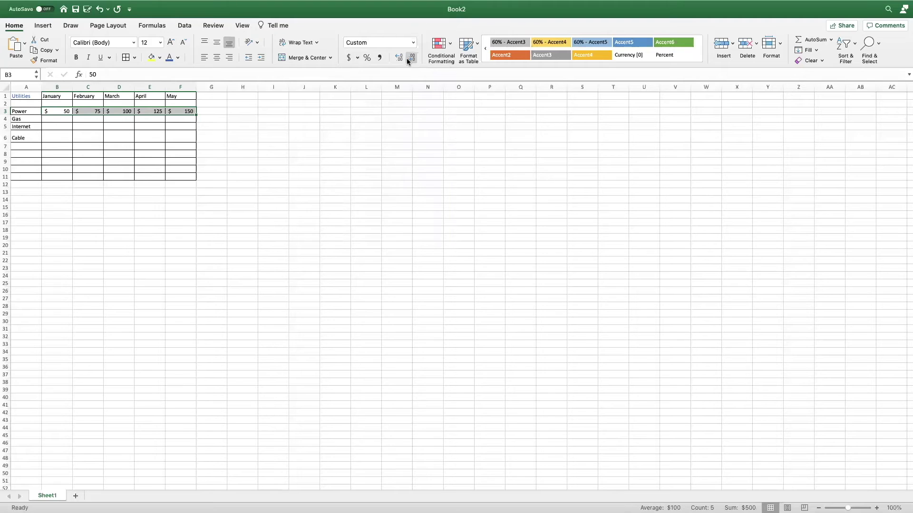
{"action": "left_click", "coordinate": [181, 139]}
{"action": "left_click", "coordinate": [66, 135]}
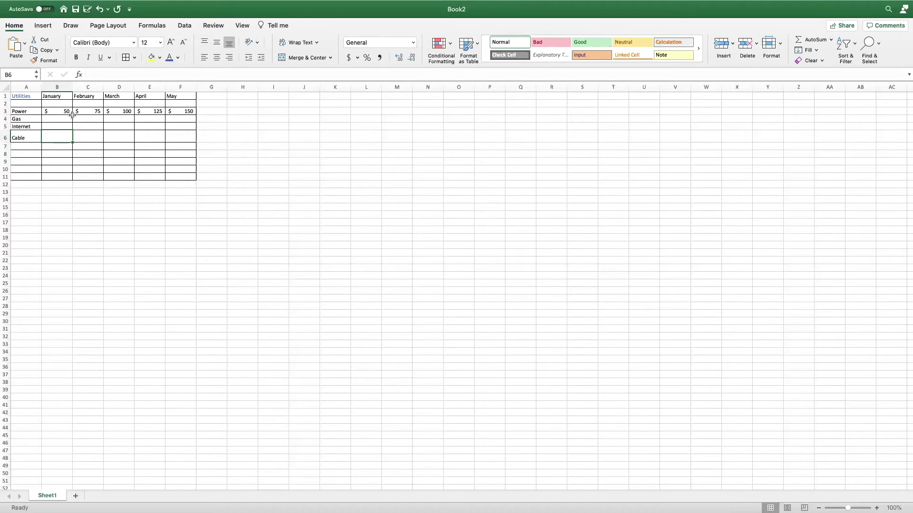
{"action": "left_click", "coordinate": [252, 141]}
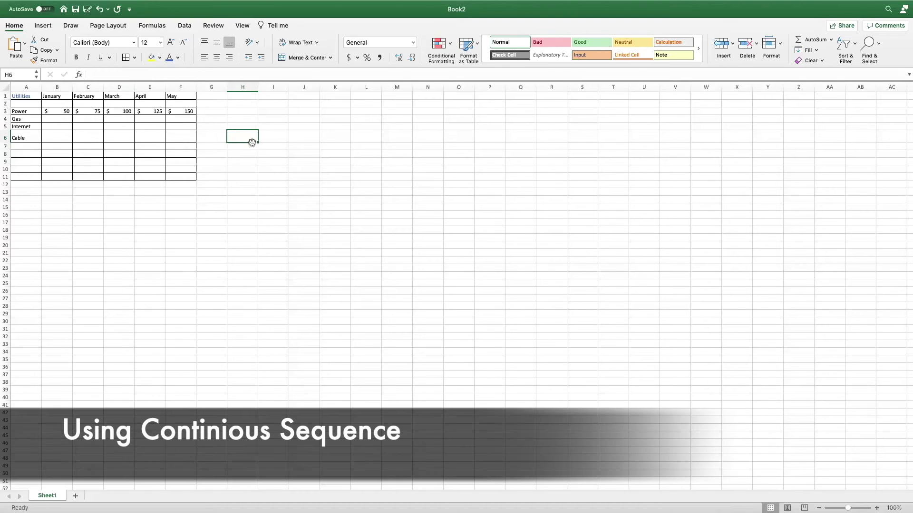
Step: Enter the date 1/1 in cell A15 below the table
{"action": "left_click", "coordinate": [45, 224]}
{"action": "left_click", "coordinate": [24, 205]}
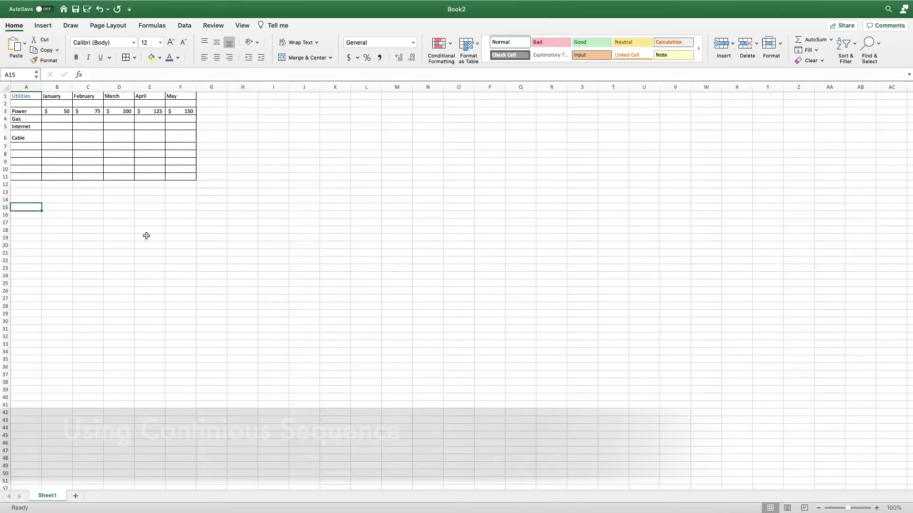
{"action": "type", "text": "1/1"}
{"action": "key", "text": "Return"}
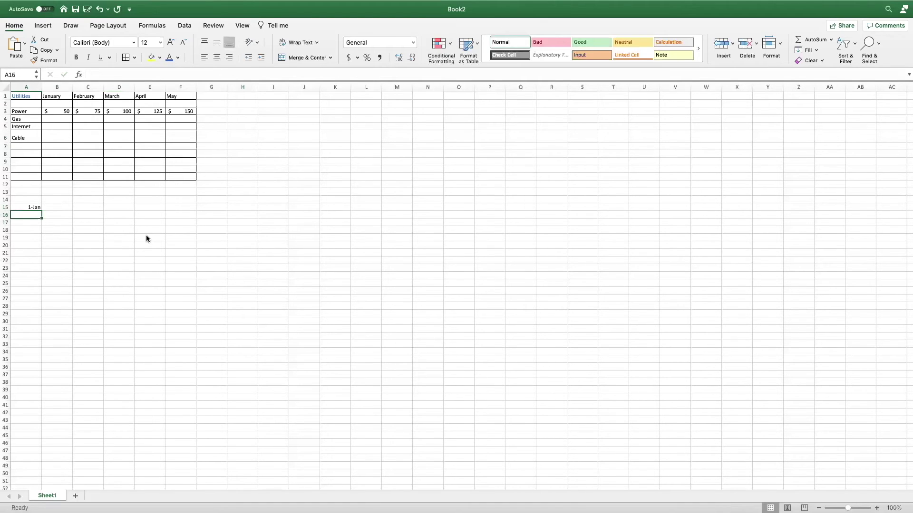
Step: Apply the Short Date format to cell A15, and switch it to Long Date
{"action": "key", "text": "Up"}
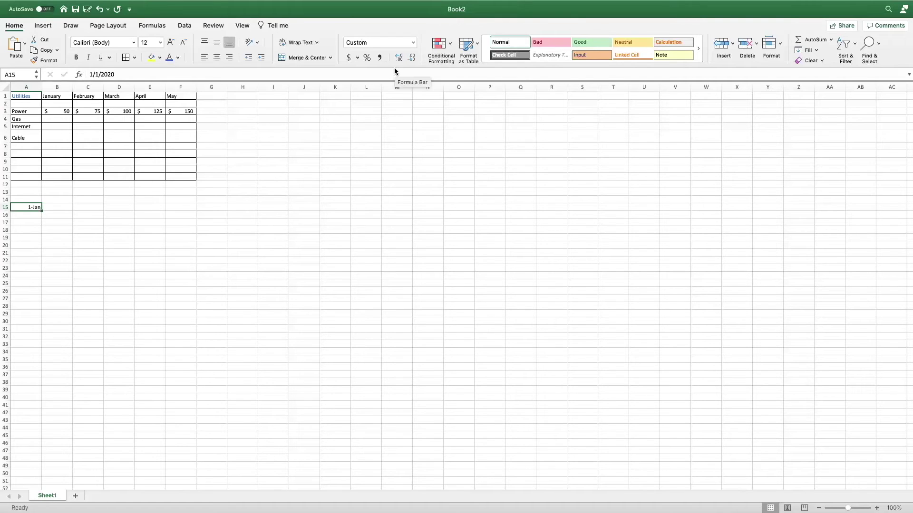
{"action": "left_click", "coordinate": [413, 42]}
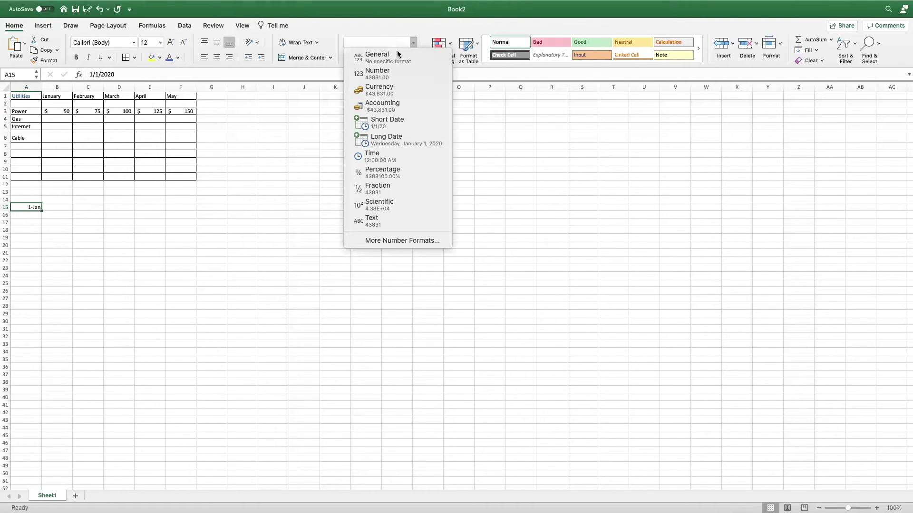
{"action": "left_click", "coordinate": [393, 125]}
{"action": "left_click", "coordinate": [413, 42]}
{"action": "left_click", "coordinate": [402, 141]}
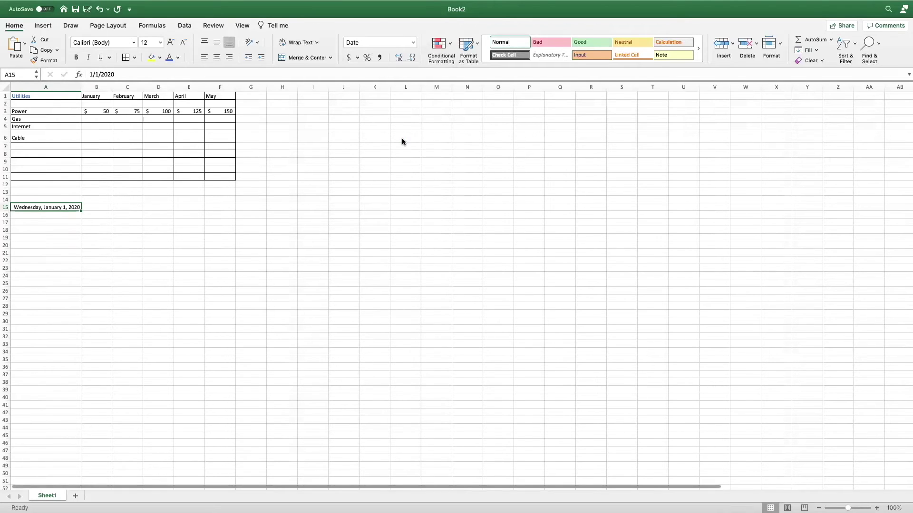
Step: Auto-fill consecutive dates from A15 down to January 18, 2020 in A32
{"action": "left_click", "coordinate": [97, 215]}
{"action": "left_click", "coordinate": [58, 211]}
{"action": "left_click_drag", "start_coordinate": [81, 212], "coordinate": [79, 338]}
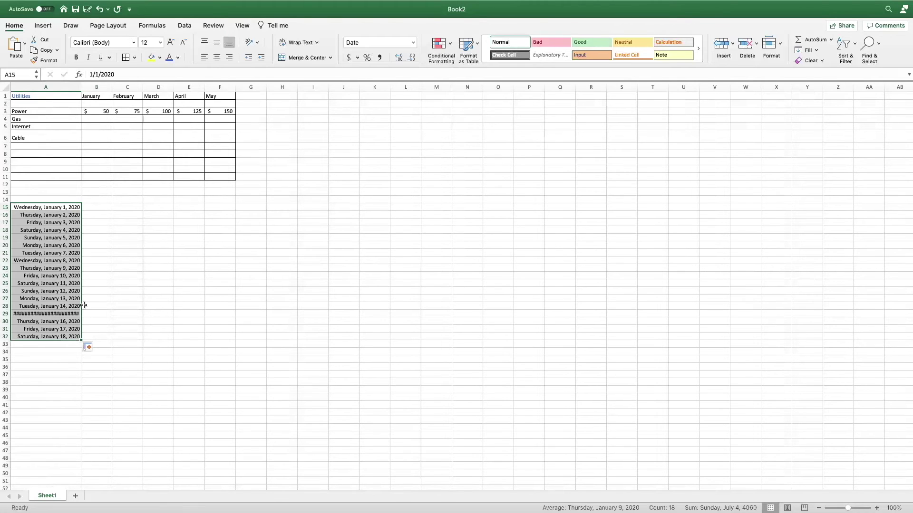
Step: Narrow column A as a trial, and widen it until every long date in A15:A32 fits
{"action": "mouse_move", "coordinate": [81, 86]}
{"action": "left_mouse_down"}
{"action": "mouse_move", "coordinate": [100, 85]}
{"action": "mouse_move", "coordinate": [67, 85]}
{"action": "left_mouse_up"}
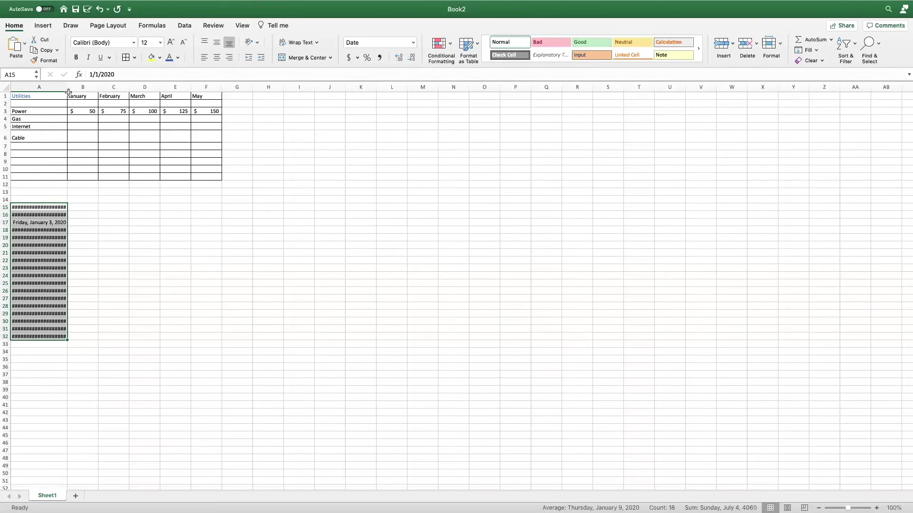
{"action": "left_click_drag", "start_coordinate": [68, 86], "coordinate": [93, 87]}
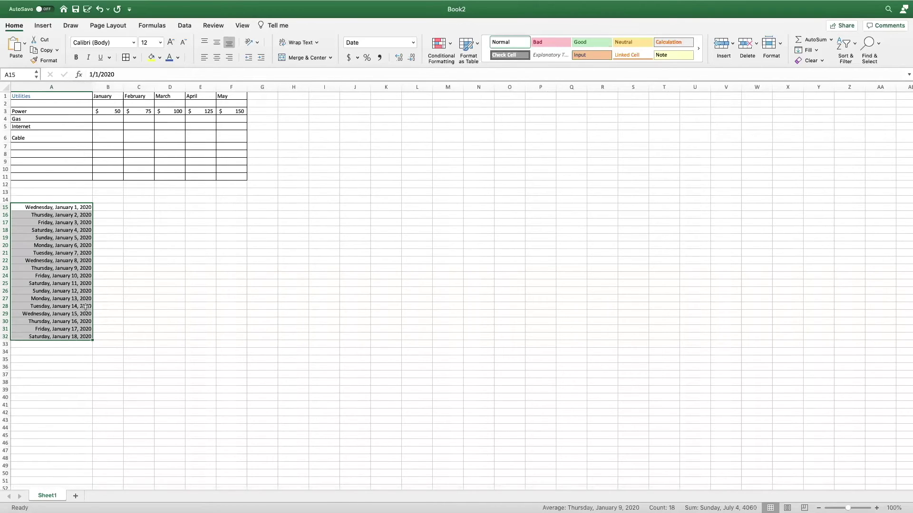
{"action": "left_click", "coordinate": [139, 273]}
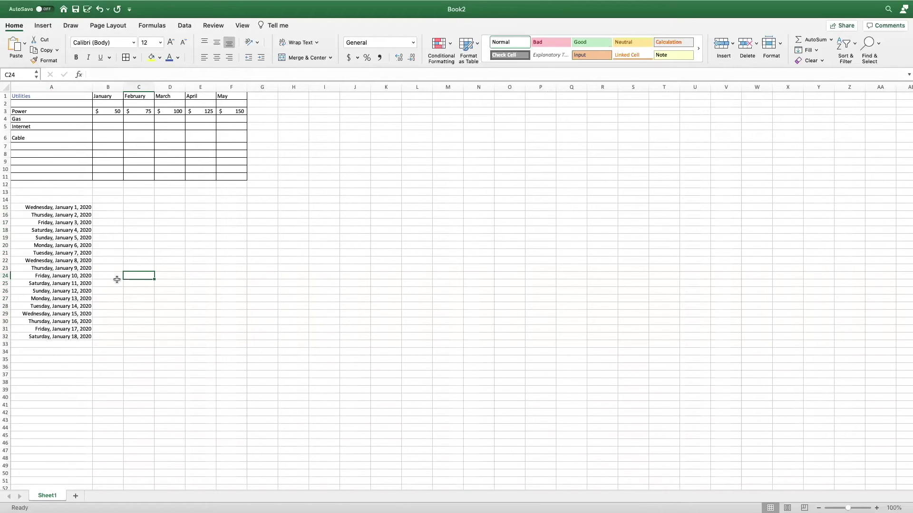
{"action": "scroll", "coordinate": [119, 297], "scroll_direction": "down", "scroll_amount": 1}
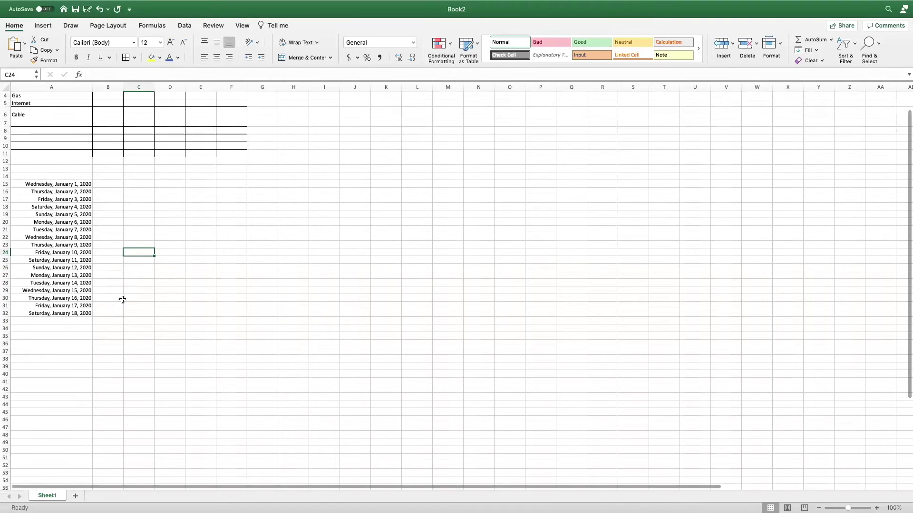
Step: Apply the Short Date format to the dates in A15:A32
{"action": "scroll", "coordinate": [175, 299], "scroll_direction": "down", "scroll_amount": 2}
{"action": "scroll", "coordinate": [175, 299], "scroll_direction": "down", "scroll_amount": 3}
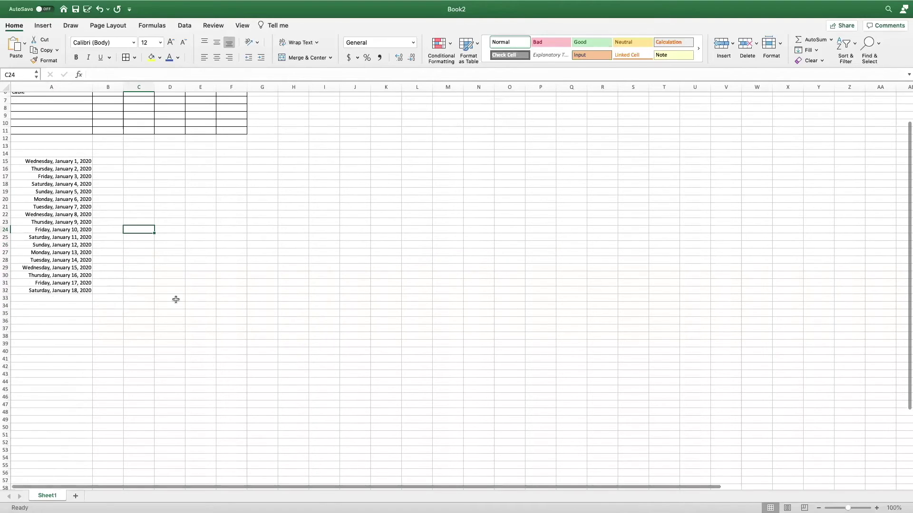
{"action": "left_click", "coordinate": [73, 315]}
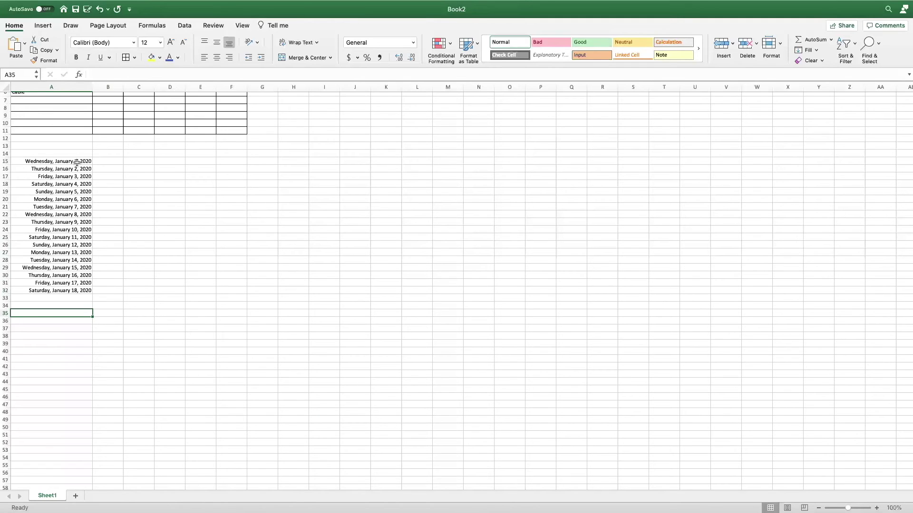
{"action": "left_click_drag", "start_coordinate": [78, 163], "coordinate": [73, 290]}
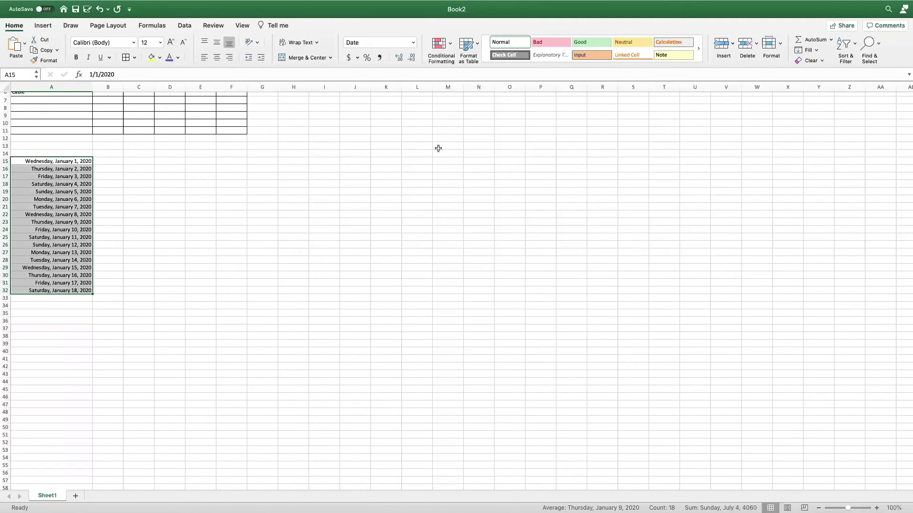
{"action": "left_click", "coordinate": [413, 43]}
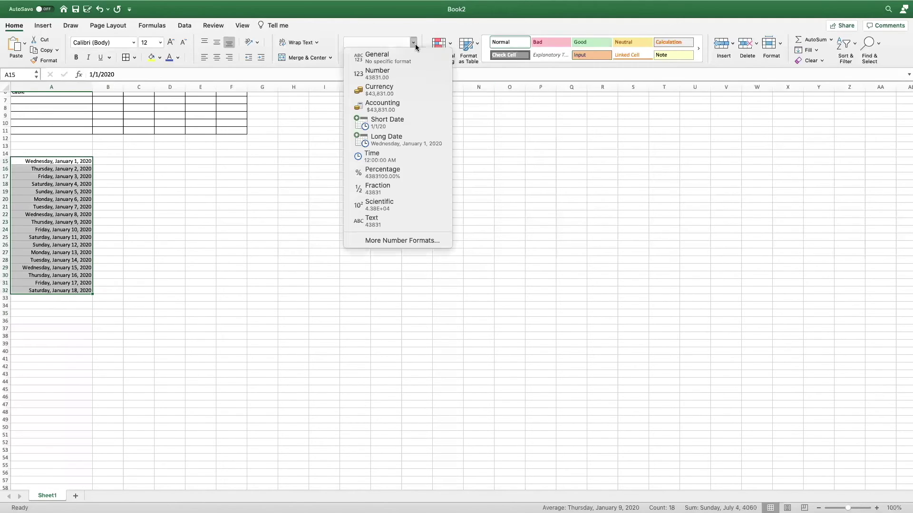
{"action": "left_click", "coordinate": [397, 124]}
{"action": "left_click", "coordinate": [171, 199]}
Step: Enter 1 in cell D15 and auto-fill it down through D36
{"action": "left_click", "coordinate": [172, 158]}
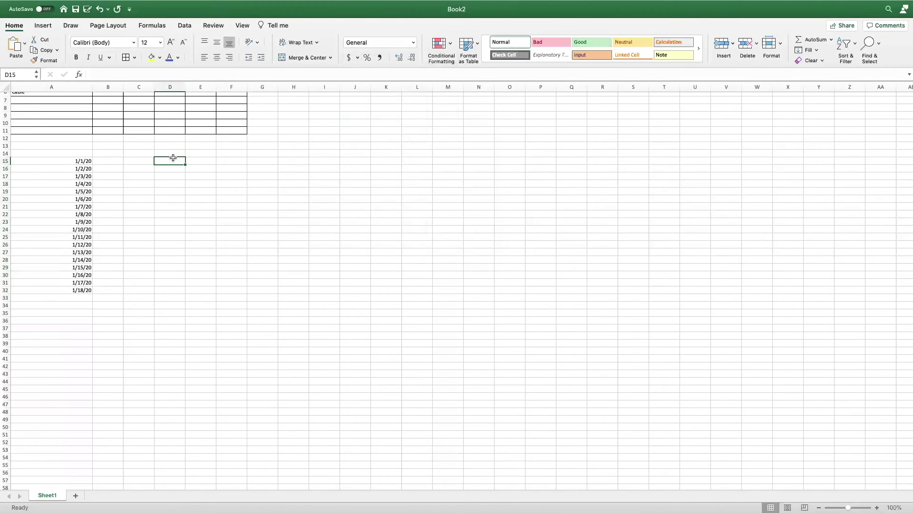
{"action": "type", "text": "1"}
{"action": "left_click", "coordinate": [200, 207]}
{"action": "left_click", "coordinate": [171, 161]}
{"action": "left_click_drag", "start_coordinate": [185, 165], "coordinate": [185, 323]}
{"action": "left_click", "coordinate": [209, 189]}
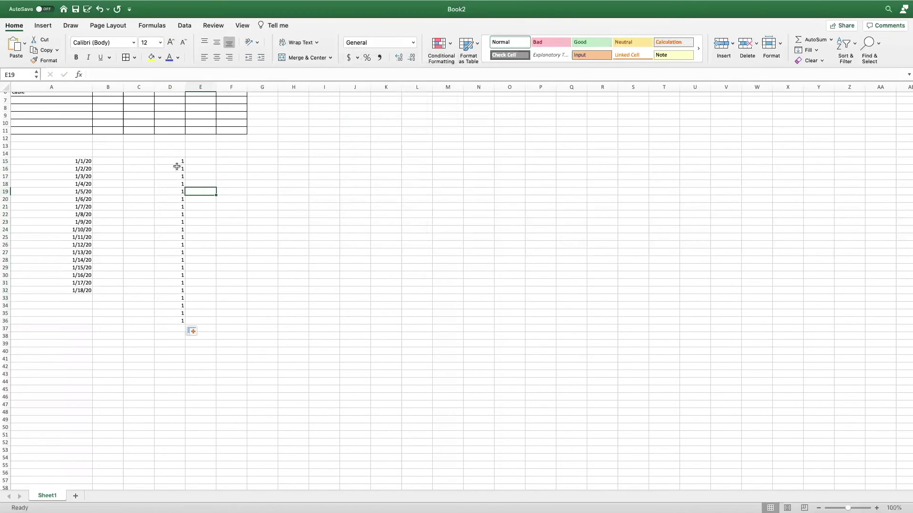
{"action": "left_click_drag", "start_coordinate": [180, 162], "coordinate": [179, 320]}
{"action": "left_click", "coordinate": [235, 288]}
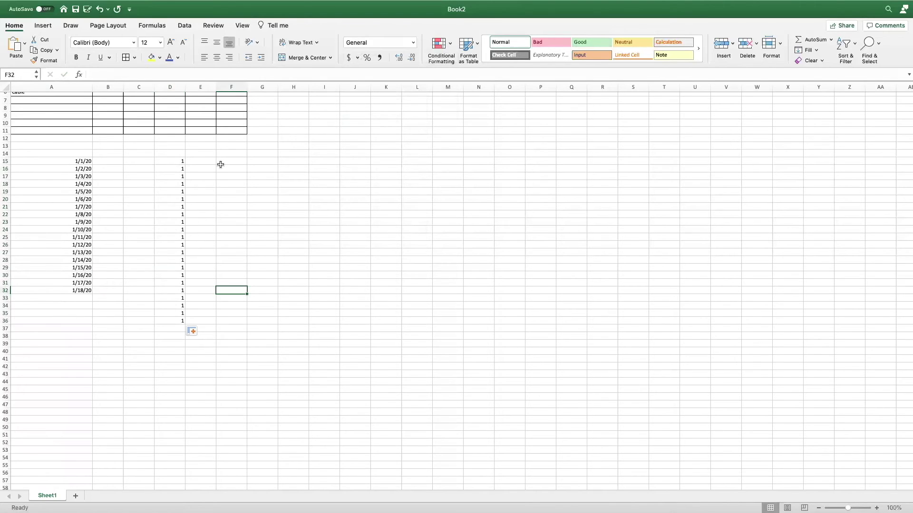
{"action": "left_click", "coordinate": [168, 162]}
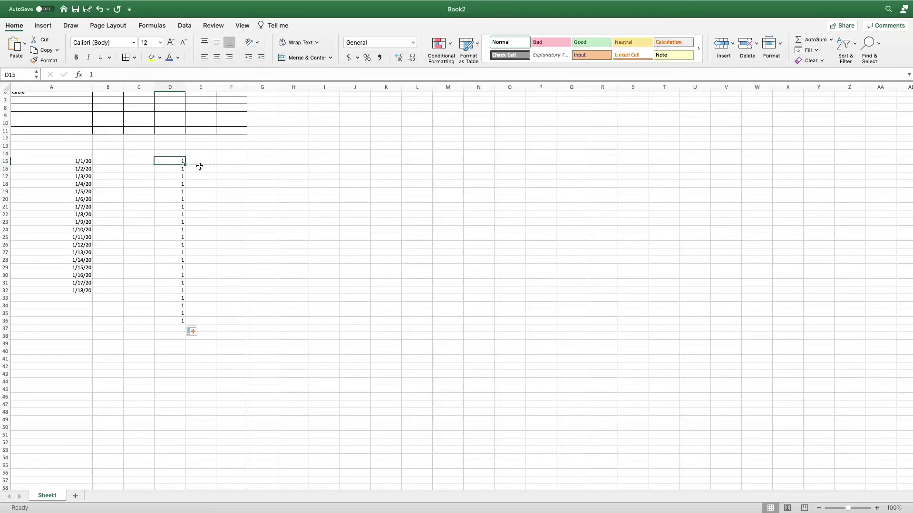
Step: Enter 1, 2 and 3 in F15:F17, and auto-fill the number series down to 36 in F50
{"action": "left_click", "coordinate": [233, 160]}
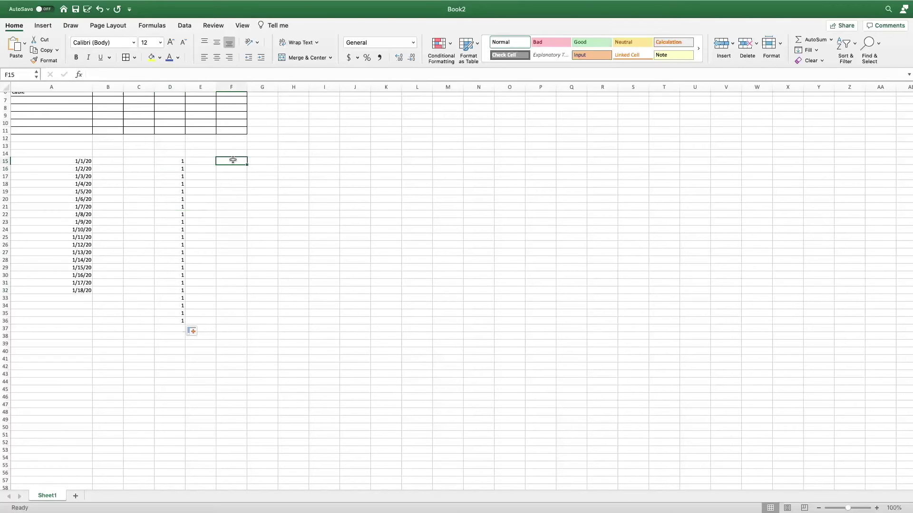
{"action": "type", "text": "1"}
{"action": "key", "text": "Return"}
{"action": "type", "text": "2"}
{"action": "key", "text": "Return"}
{"action": "type", "text": "3"}
{"action": "key", "text": "Tab"}
{"action": "left_click_drag", "start_coordinate": [238, 162], "coordinate": [250, 429]}
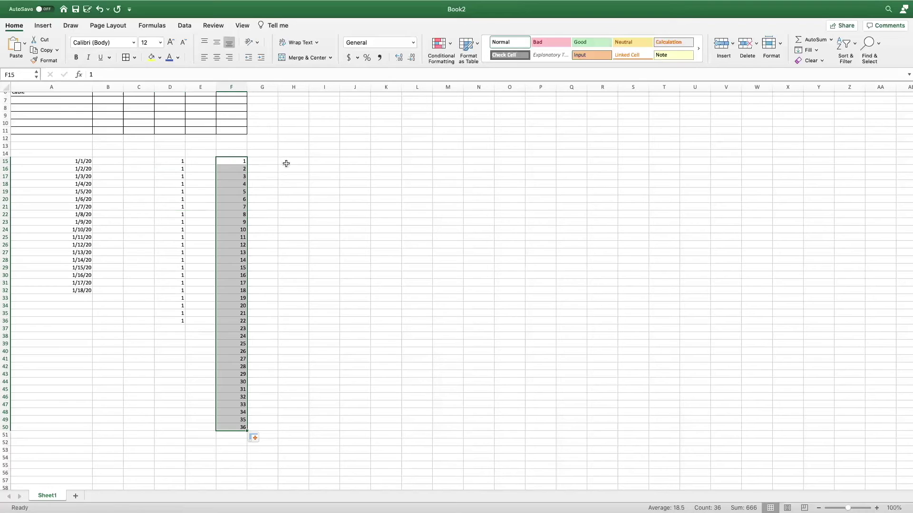
{"action": "left_click", "coordinate": [318, 161]}
{"action": "left_click", "coordinate": [237, 168]}
{"action": "left_click_drag", "start_coordinate": [175, 162], "coordinate": [182, 322]}
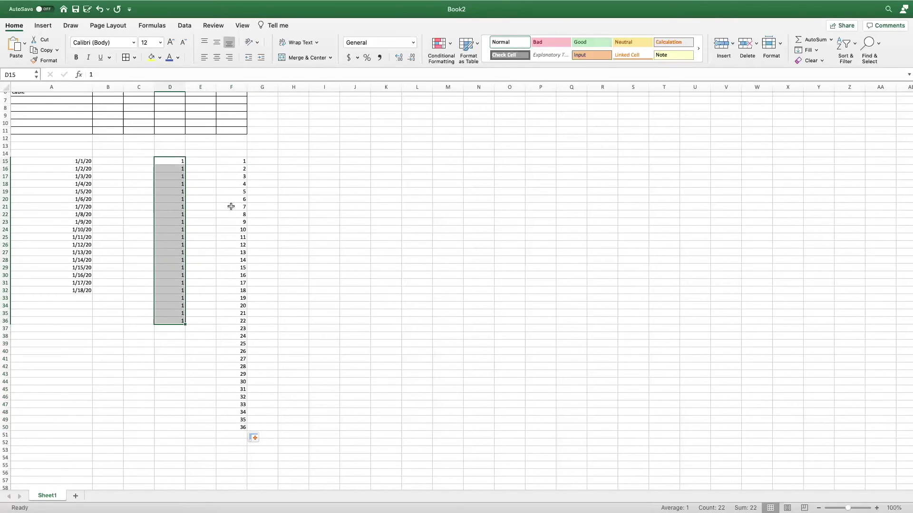
{"action": "left_click", "coordinate": [174, 162]}
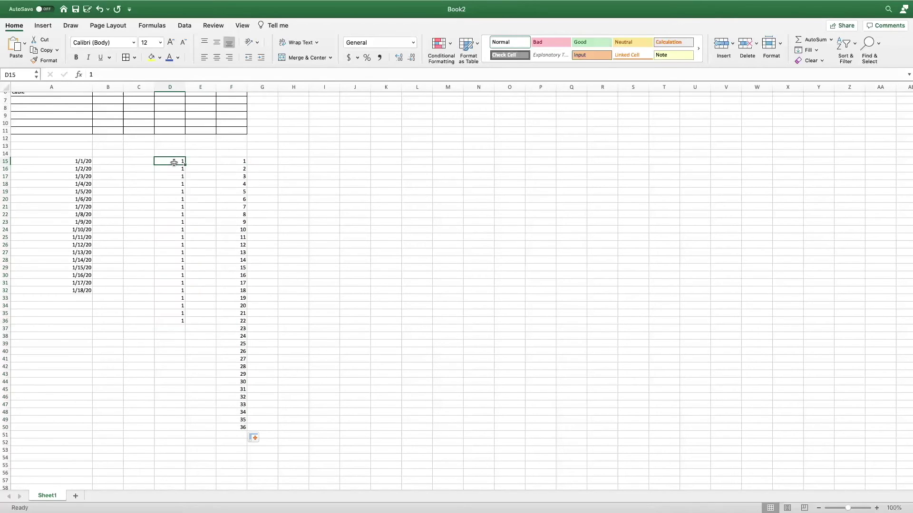
Step: Enter a first name in cell I15 and auto-fill it down through I41
{"action": "left_click", "coordinate": [295, 161]}
{"action": "left_click", "coordinate": [328, 161]}
{"action": "type", "text": "Vanna"}
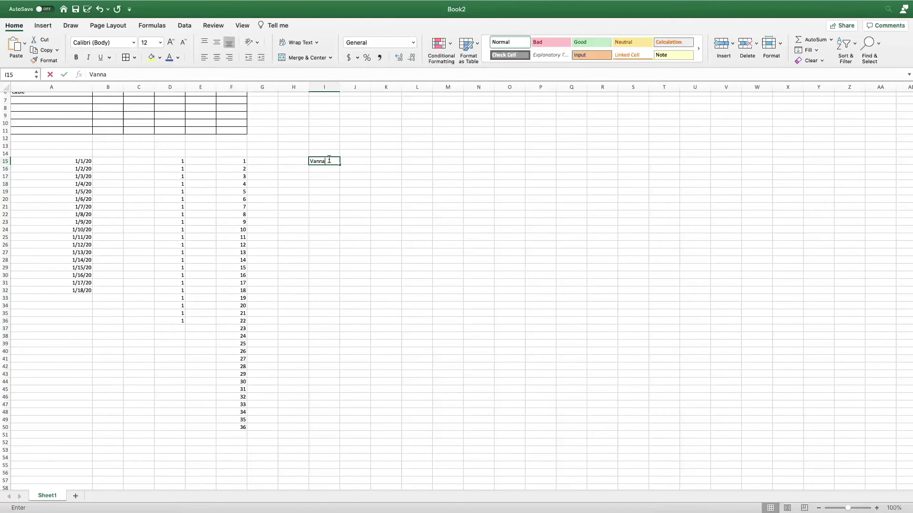
{"action": "key", "text": "Return"}
{"action": "left_click", "coordinate": [328, 162]}
{"action": "left_click_drag", "start_coordinate": [339, 165], "coordinate": [338, 363]}
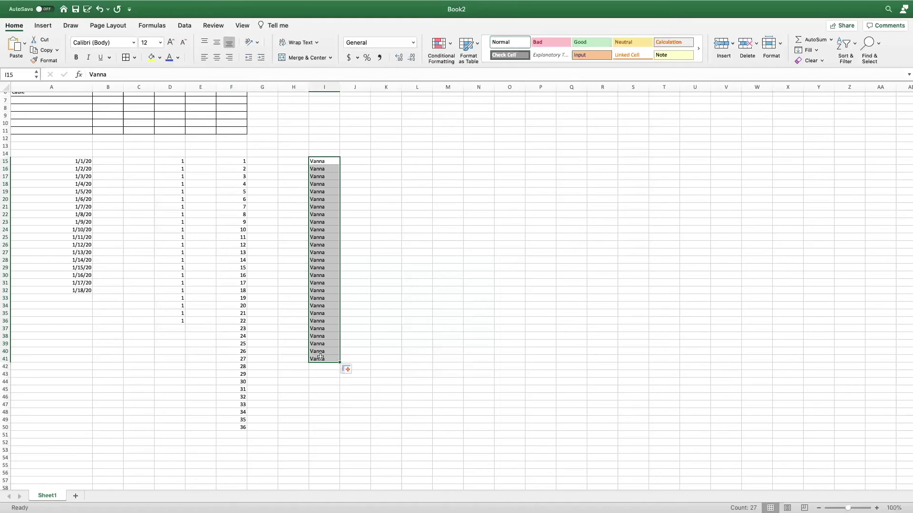
{"action": "left_click", "coordinate": [180, 164]}
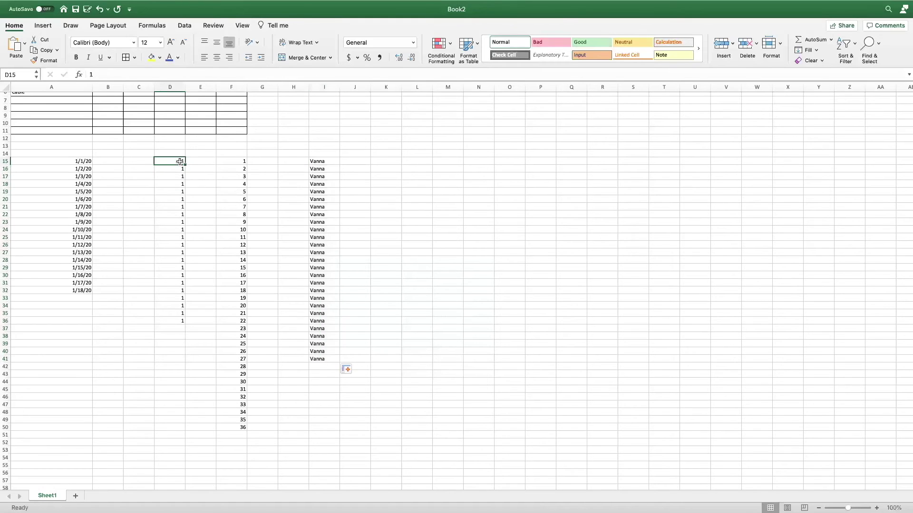
{"action": "left_click_drag", "start_coordinate": [242, 161], "coordinate": [227, 437]}
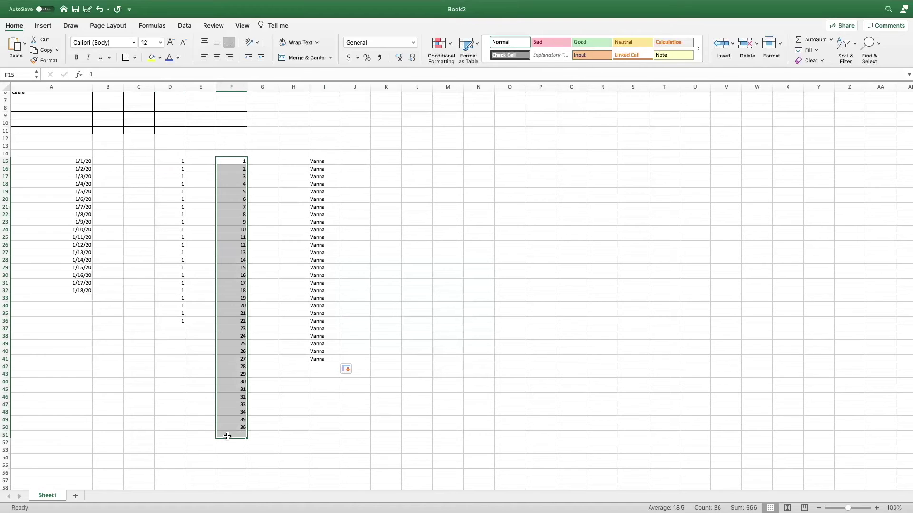
{"action": "scroll", "coordinate": [273, 303], "scroll_direction": "up", "scroll_amount": 3}
{"action": "left_click", "coordinate": [283, 176]}
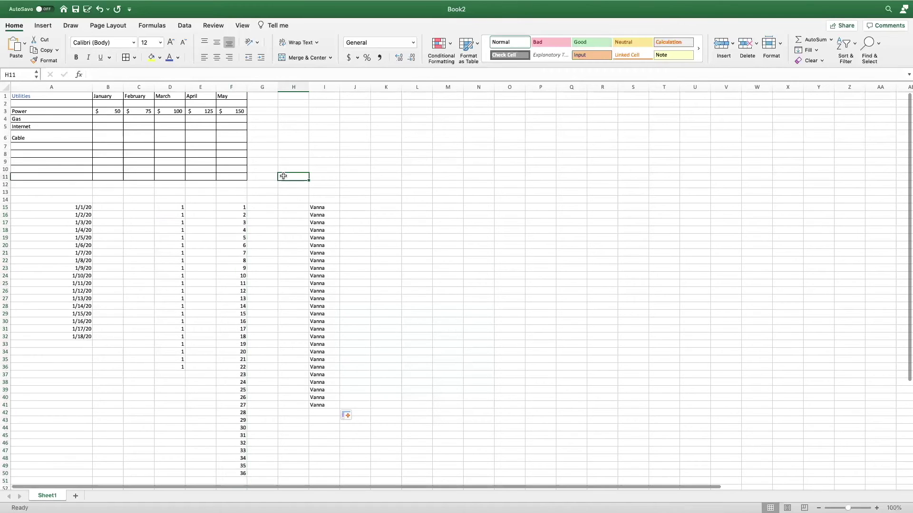
{"action": "left_click", "coordinate": [200, 138]}
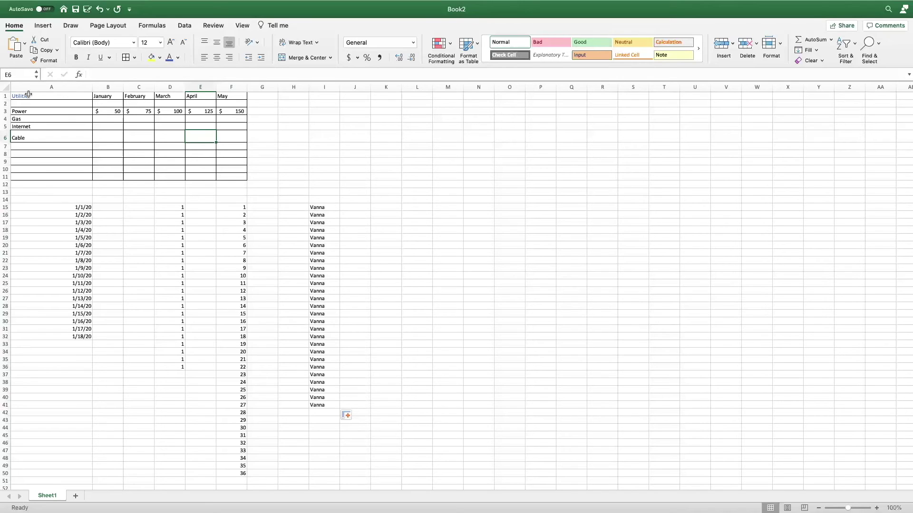
{"action": "left_click", "coordinate": [324, 119]}
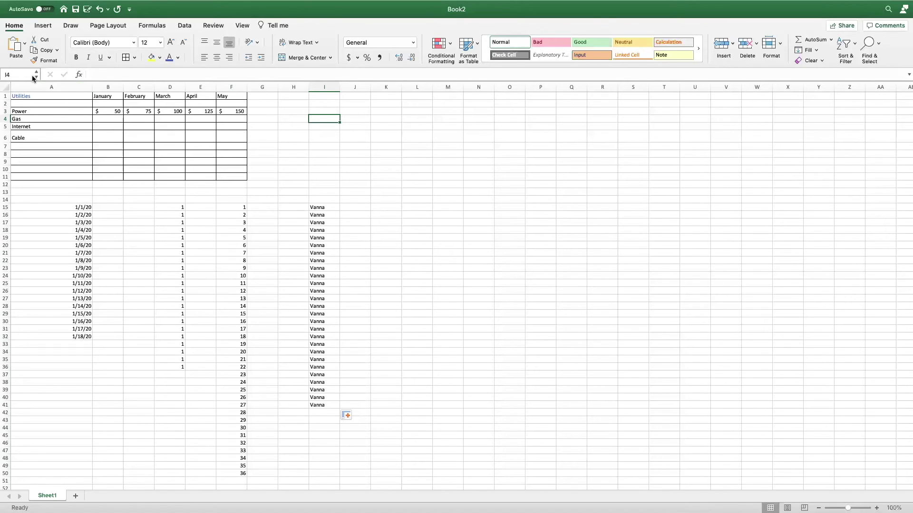
Step: Select the entire worksheet and delete all cell contents
{"action": "left_click", "coordinate": [8, 88]}
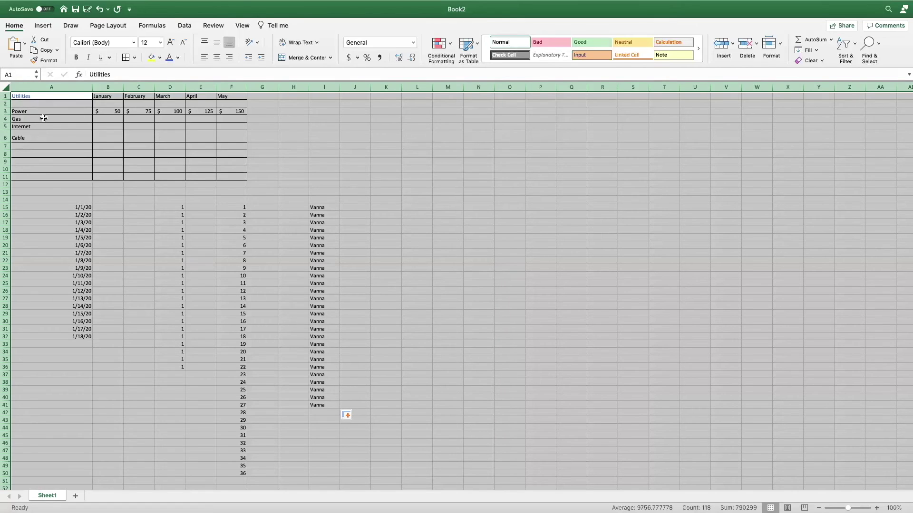
{"action": "key", "text": "Delete"}
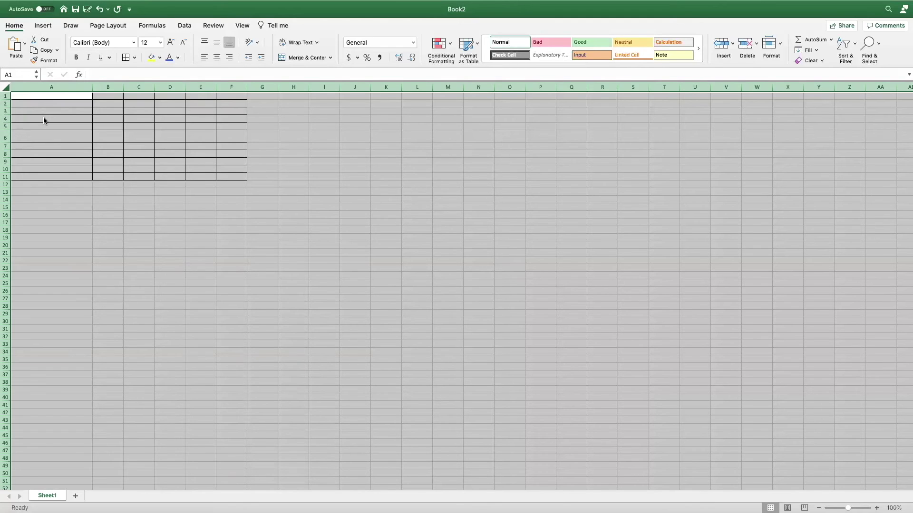
{"action": "left_click", "coordinate": [137, 199]}
Step: Remove all borders from the emptied table range A1:F11 with No Border
{"action": "left_click_drag", "start_coordinate": [50, 95], "coordinate": [219, 177]}
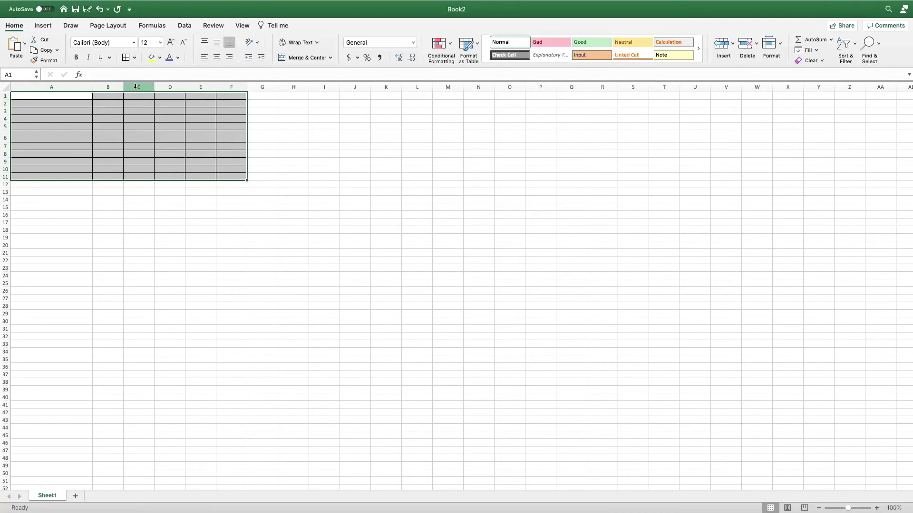
{"action": "left_click", "coordinate": [135, 60]}
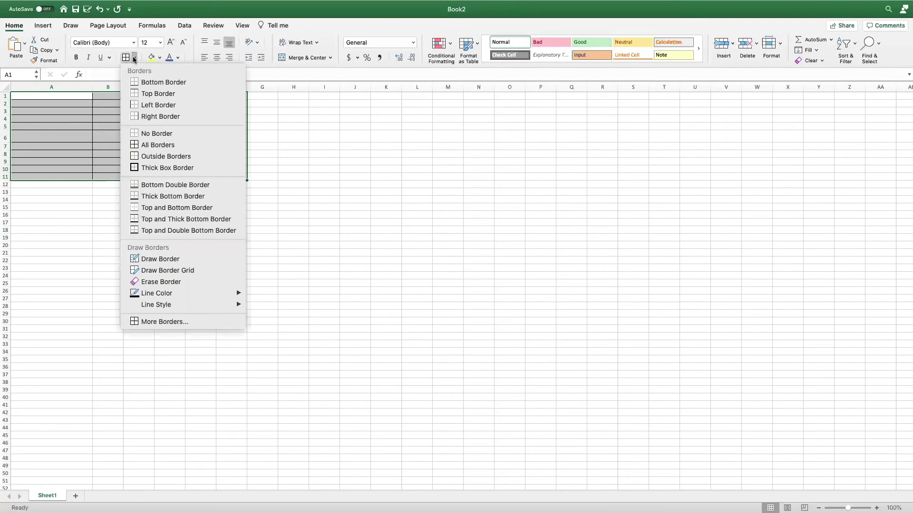
{"action": "left_click", "coordinate": [151, 134]}
{"action": "left_click", "coordinate": [272, 135]}
{"action": "left_click", "coordinate": [117, 216]}
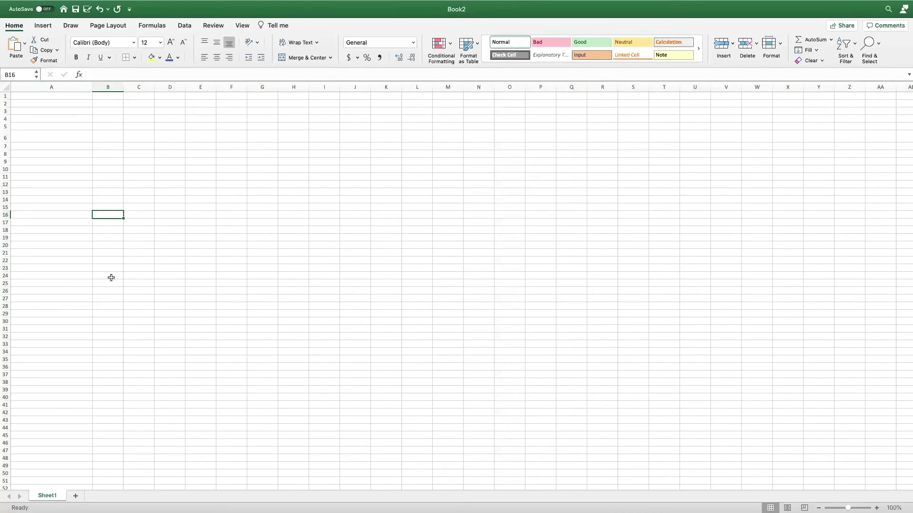
{"action": "left_click", "coordinate": [49, 161]}
{"action": "left_click", "coordinate": [52, 95]}
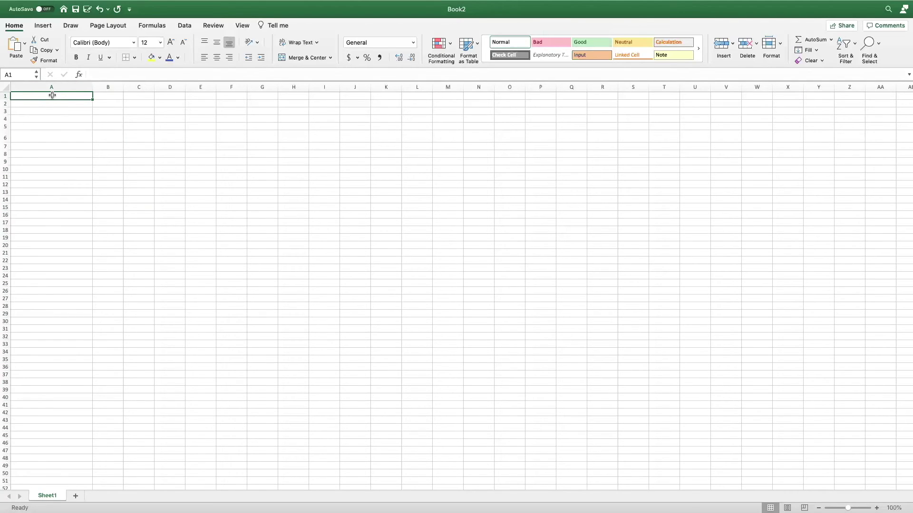
Step: Undo the border removal and the deletion of the worksheet's contents
{"action": "key", "text": "super+z"}
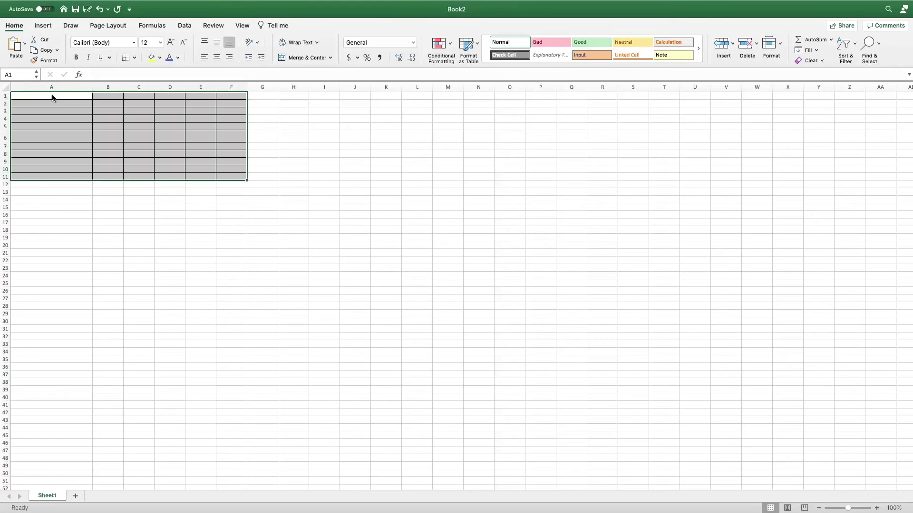
{"action": "key", "text": "super+z"}
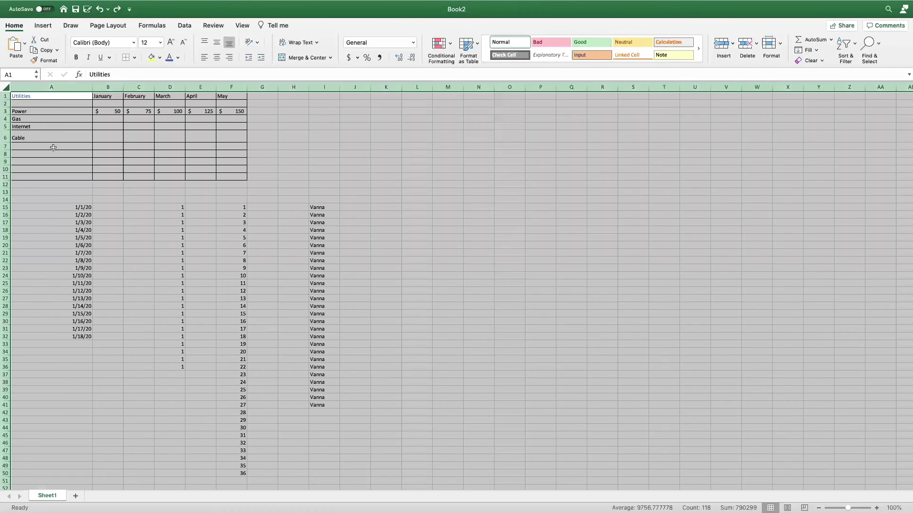
{"action": "left_click", "coordinate": [62, 200]}
Step: Select all of column A, delete its contents, and undo the deletion
{"action": "left_click", "coordinate": [56, 88]}
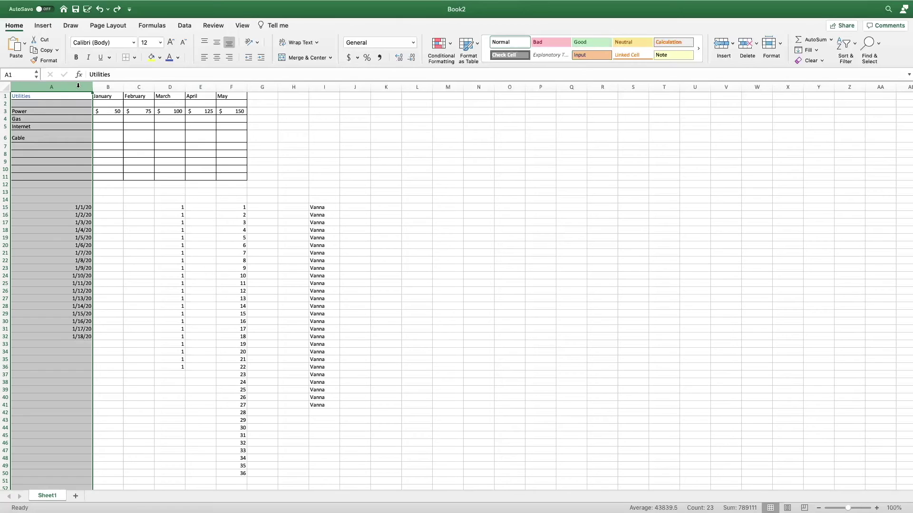
{"action": "left_click", "coordinate": [42, 97]}
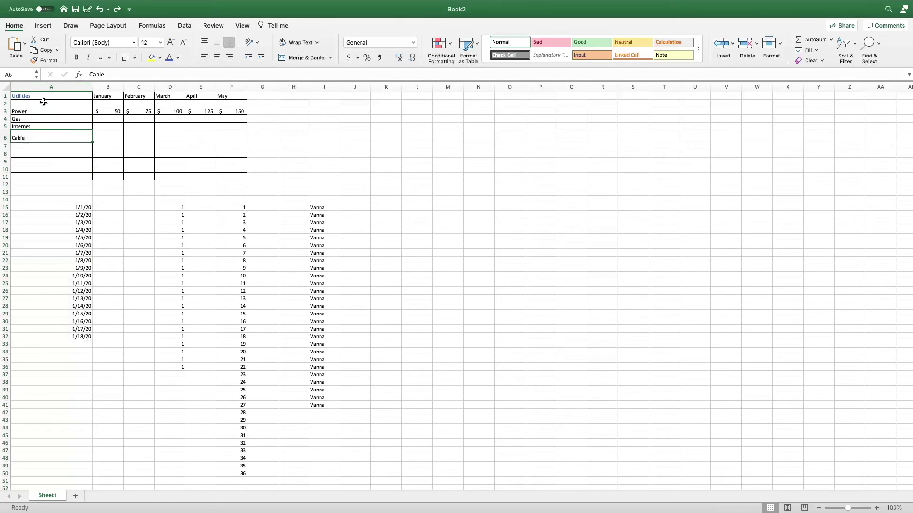
{"action": "left_click", "coordinate": [44, 86]}
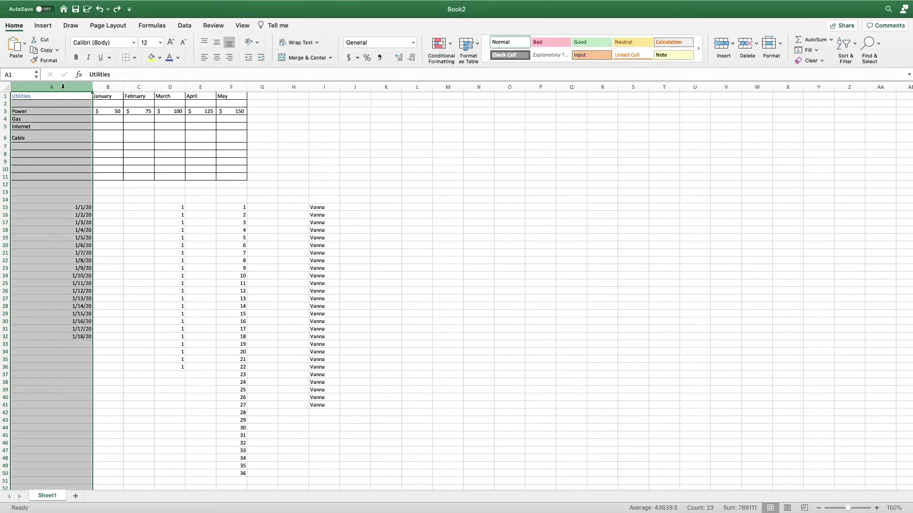
{"action": "key", "text": "Delete"}
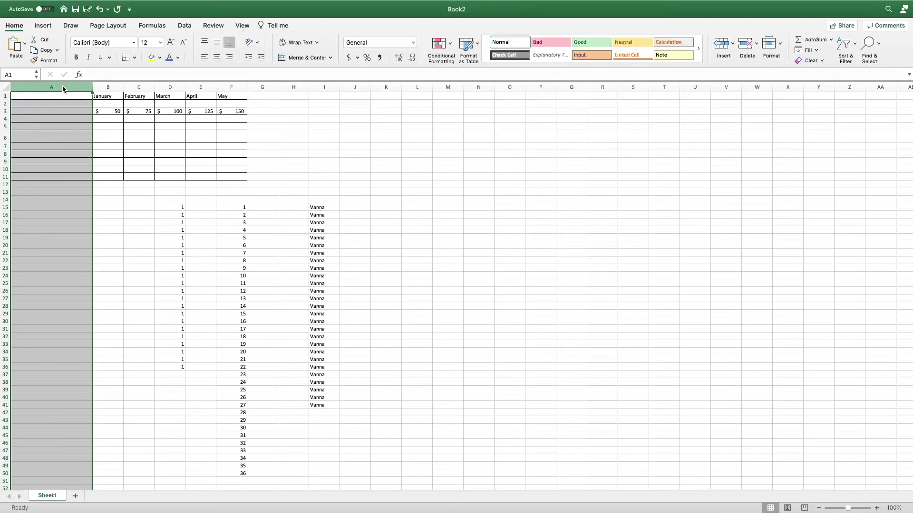
{"action": "key", "text": "super+z"}
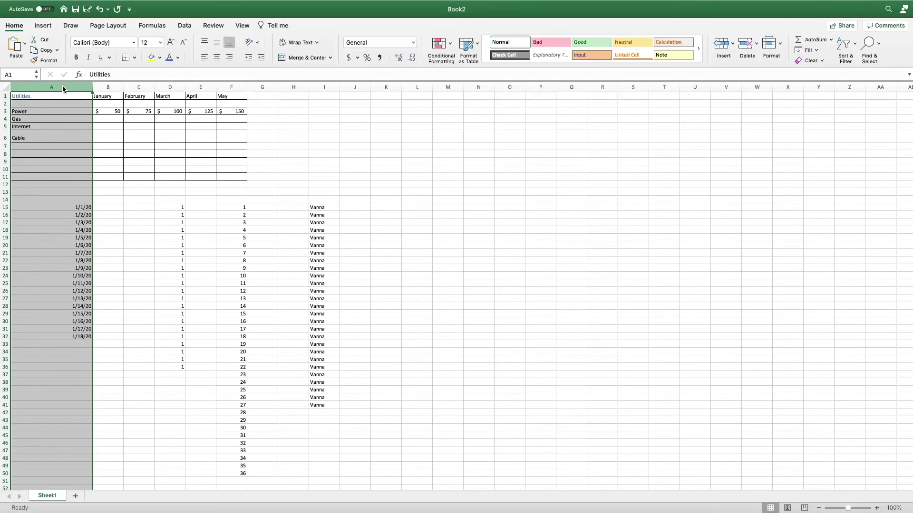
Step: Apply Clear Contents to the selected column A, and undo it
{"action": "right_click", "coordinate": [64, 89]}
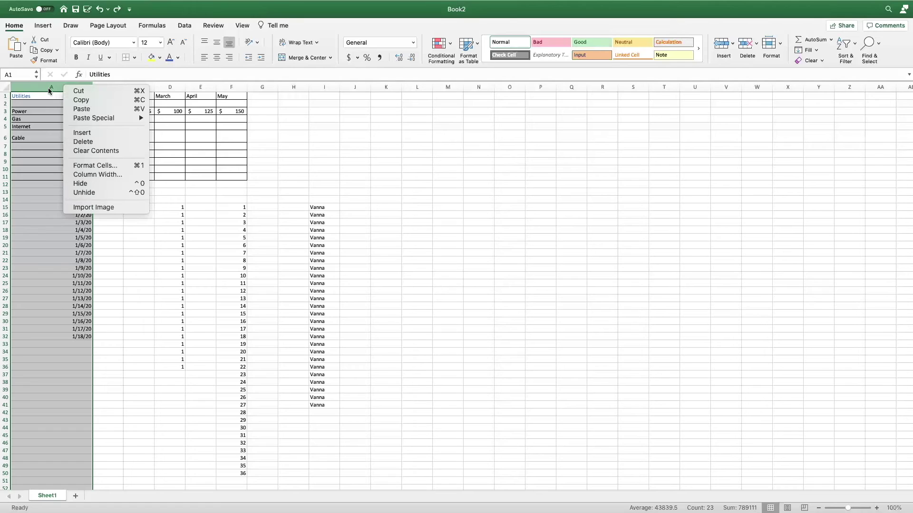
{"action": "left_click", "coordinate": [90, 152]}
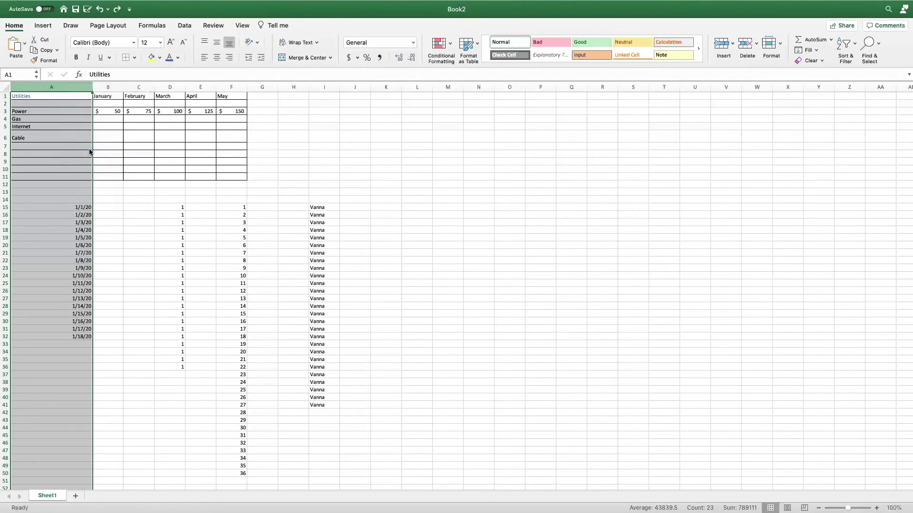
{"action": "key", "text": "super+z"}
Step: Delete the whole selected column A containing the utilities and dates
{"action": "right_click", "coordinate": [62, 87]}
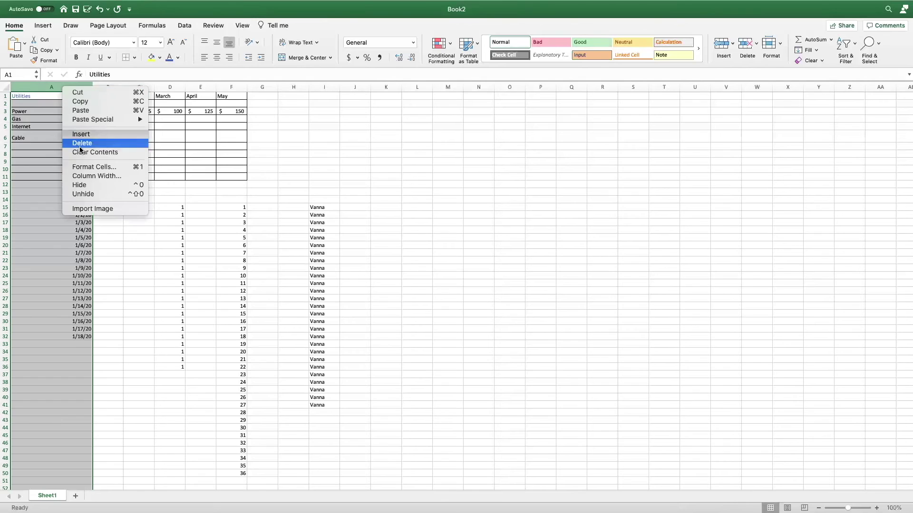
{"action": "left_click", "coordinate": [80, 146]}
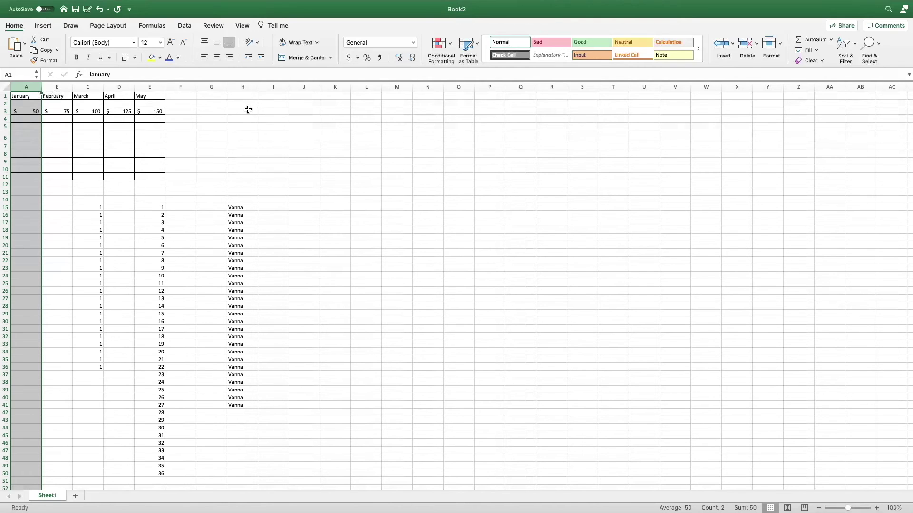
{"action": "left_click", "coordinate": [79, 155]}
Step: Select row 1, delete the contents of its cells, and undo the deletion
{"action": "left_click", "coordinate": [7, 96]}
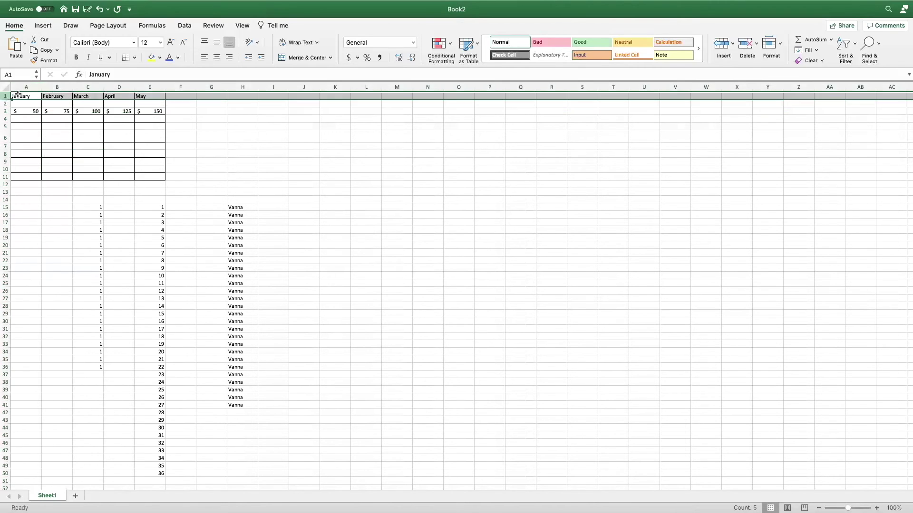
{"action": "key", "text": "Delete"}
{"action": "right_click", "coordinate": [6, 98]}
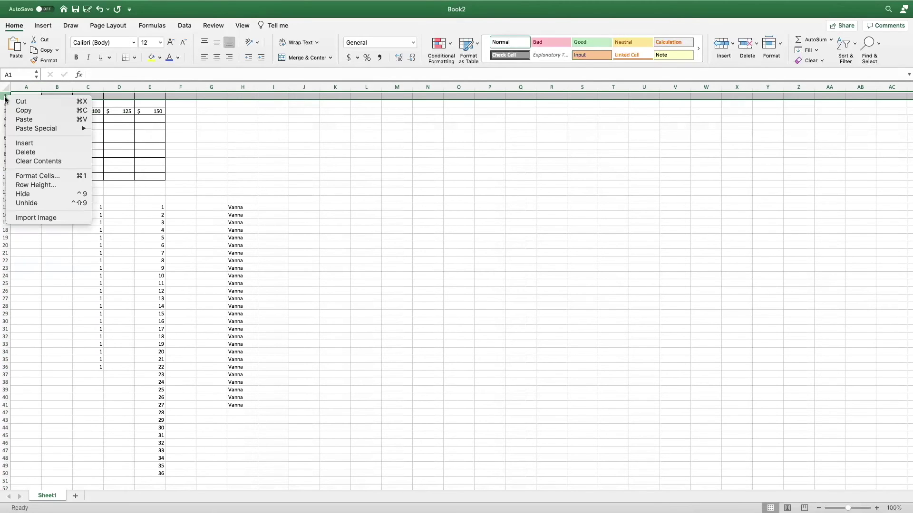
{"action": "left_click", "coordinate": [70, 259]}
{"action": "key", "text": "super+z"}
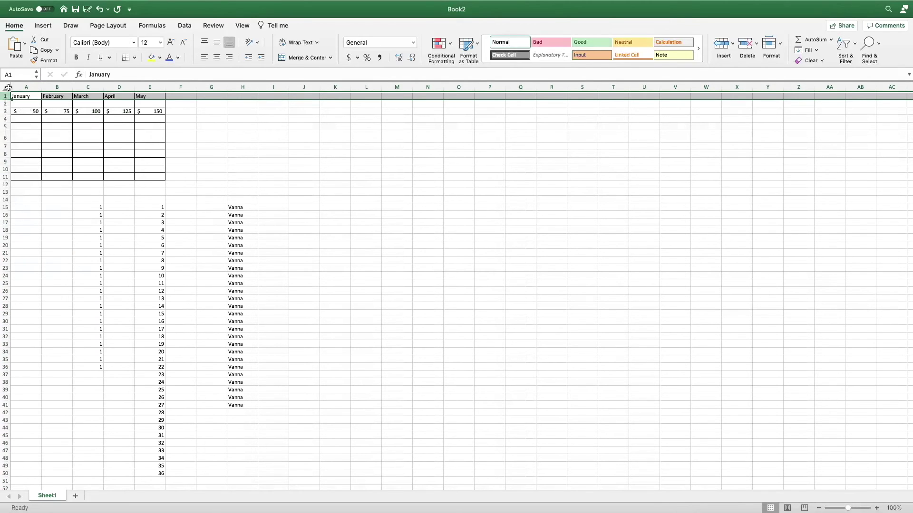
Step: Apply Clear Contents to the selected row 1, and undo it
{"action": "right_click", "coordinate": [6, 96]}
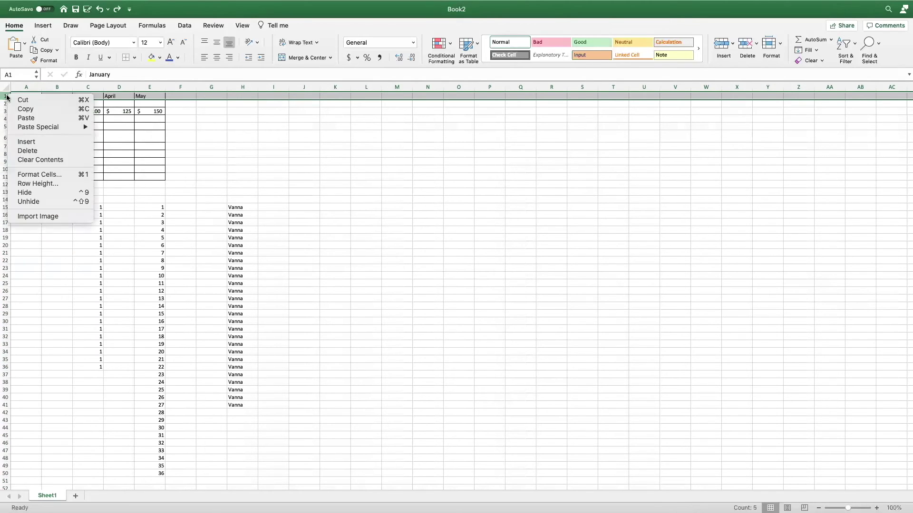
{"action": "left_click", "coordinate": [37, 159]}
{"action": "key", "text": "super+z"}
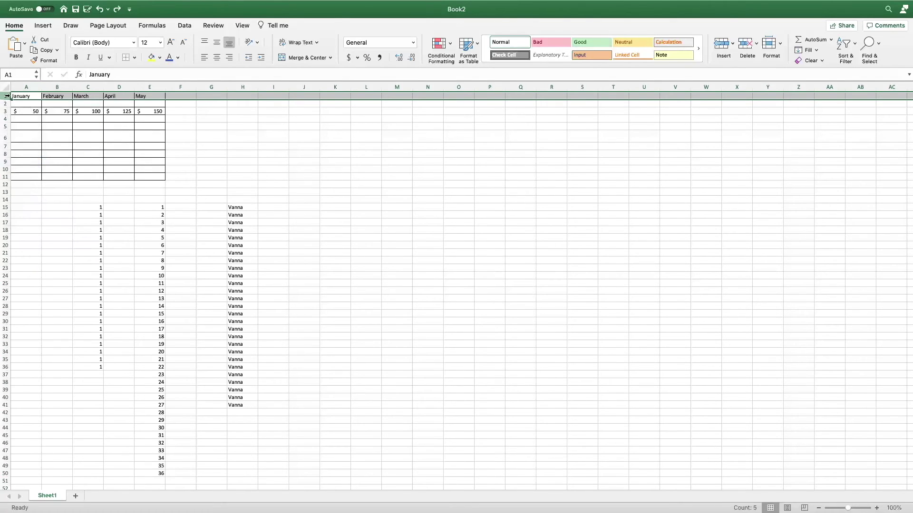
Step: Delete the entire row 1 with the month headings from the worksheet
{"action": "right_click", "coordinate": [6, 96]}
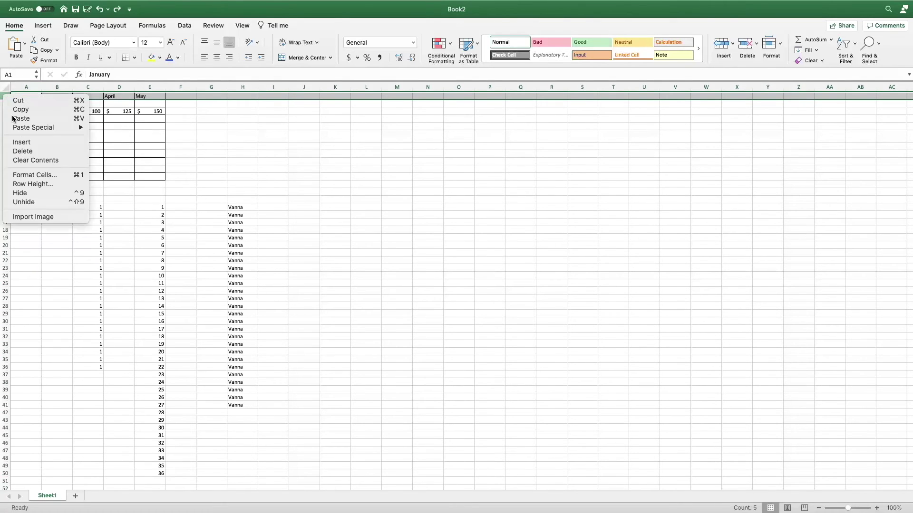
{"action": "left_click", "coordinate": [23, 152]}
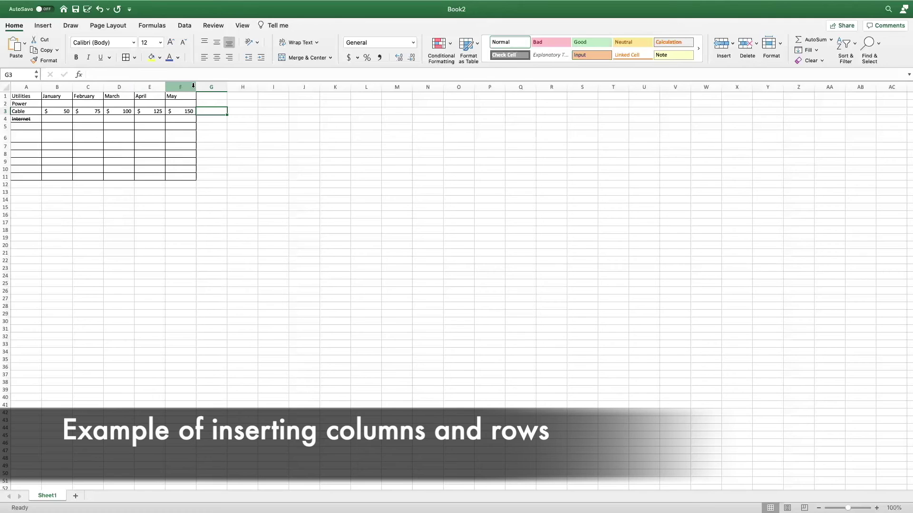
Step: Insert a blank column between March and April in the utilities table
{"action": "left_click", "coordinate": [142, 86]}
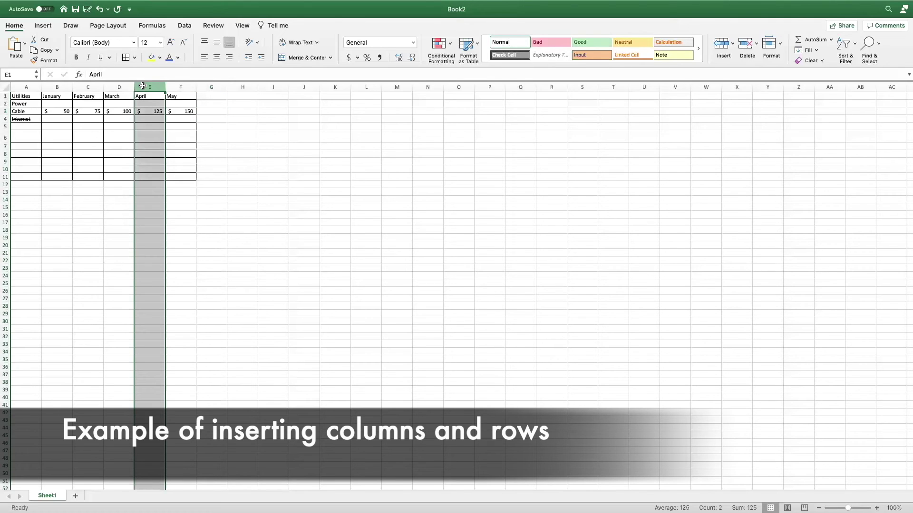
{"action": "right_click", "coordinate": [143, 86]}
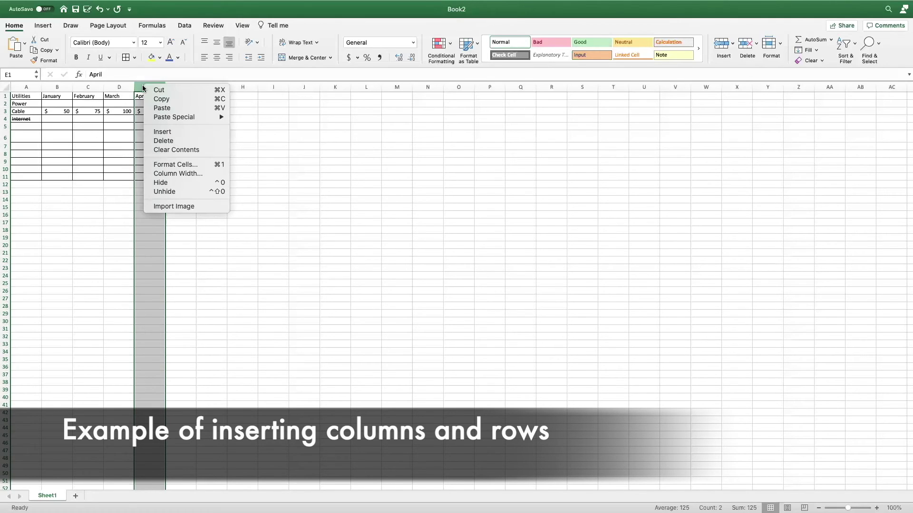
{"action": "left_click", "coordinate": [175, 138]}
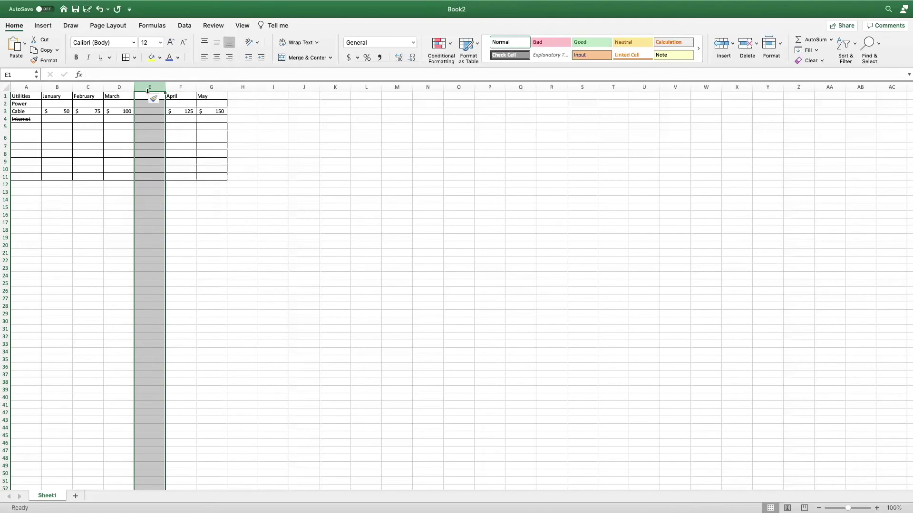
{"action": "left_click_drag", "start_coordinate": [180, 96], "coordinate": [184, 175]}
{"action": "left_click", "coordinate": [274, 103]}
Step: Insert a blank column between January and February in the utilities table
{"action": "left_click", "coordinate": [88, 87]}
{"action": "right_click", "coordinate": [88, 87]}
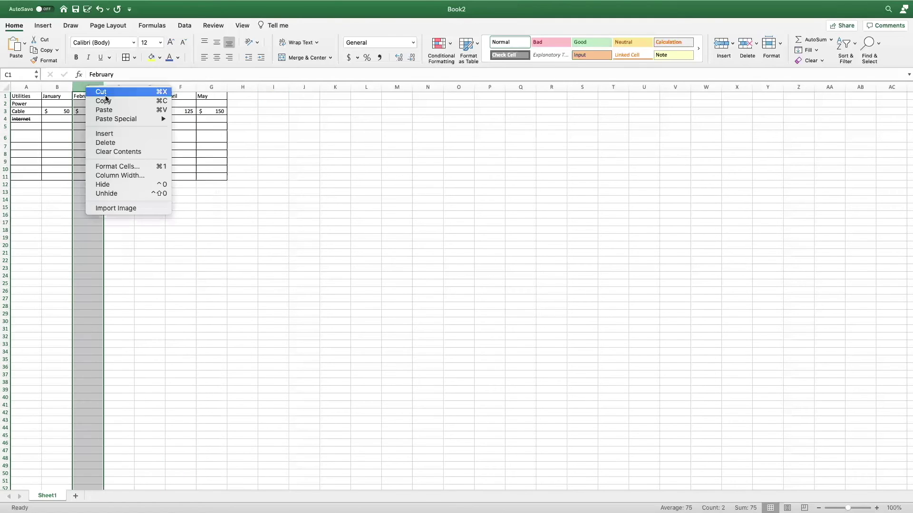
{"action": "left_click", "coordinate": [120, 135]}
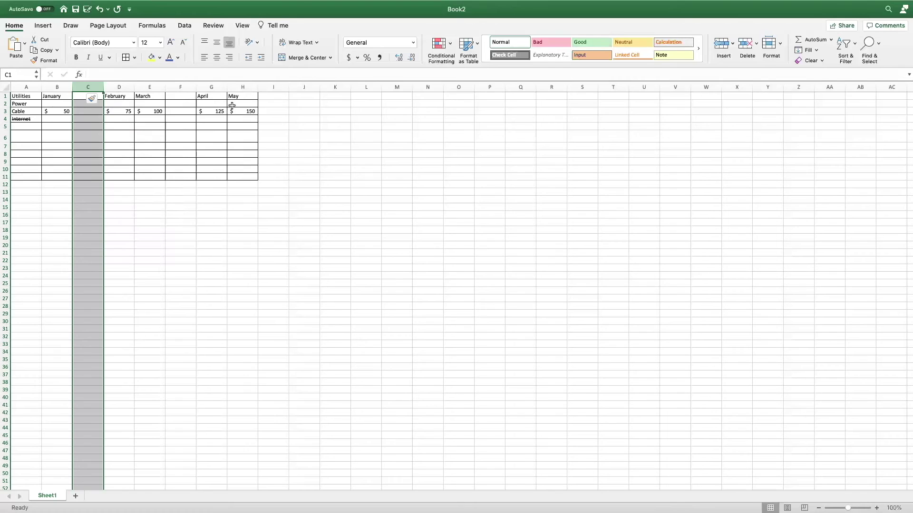
{"action": "left_click", "coordinate": [211, 87]}
{"action": "right_click", "coordinate": [212, 88]}
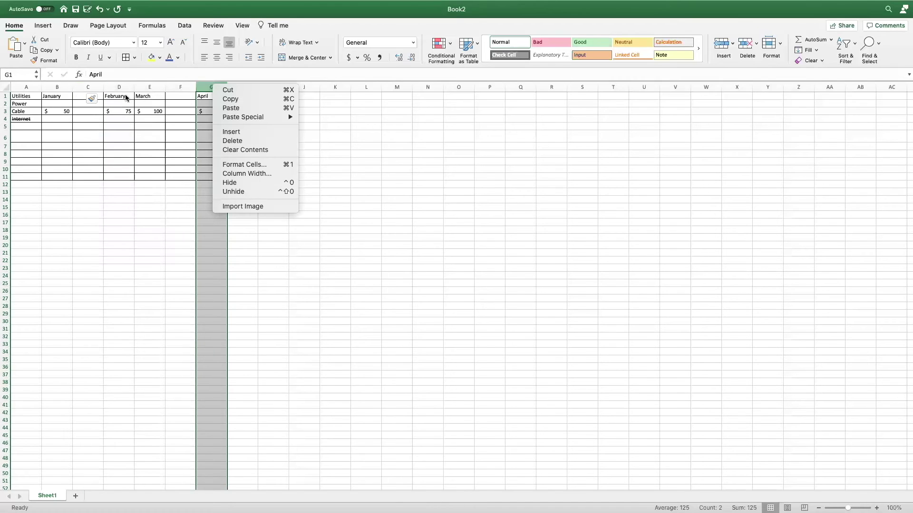
{"action": "left_click", "coordinate": [2, 159]}
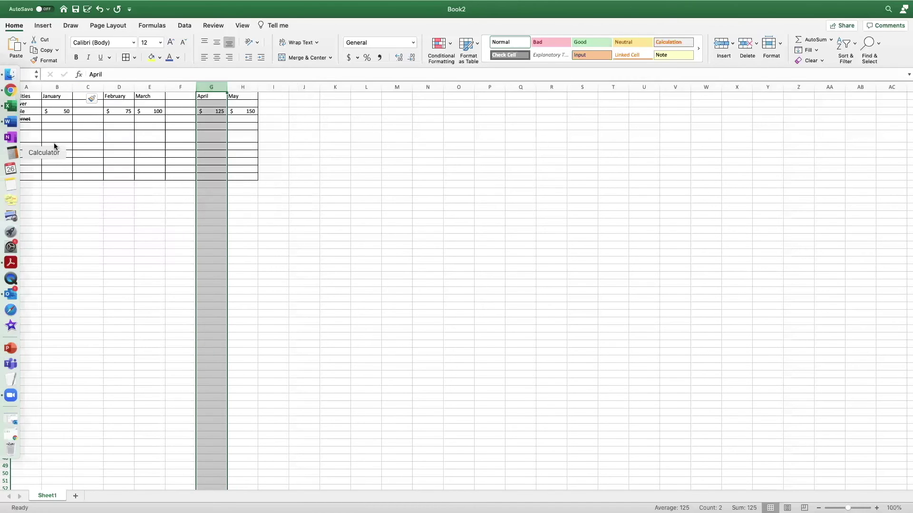
Step: Insert a blank row above row 6 of the utilities table
{"action": "left_click", "coordinate": [7, 140]}
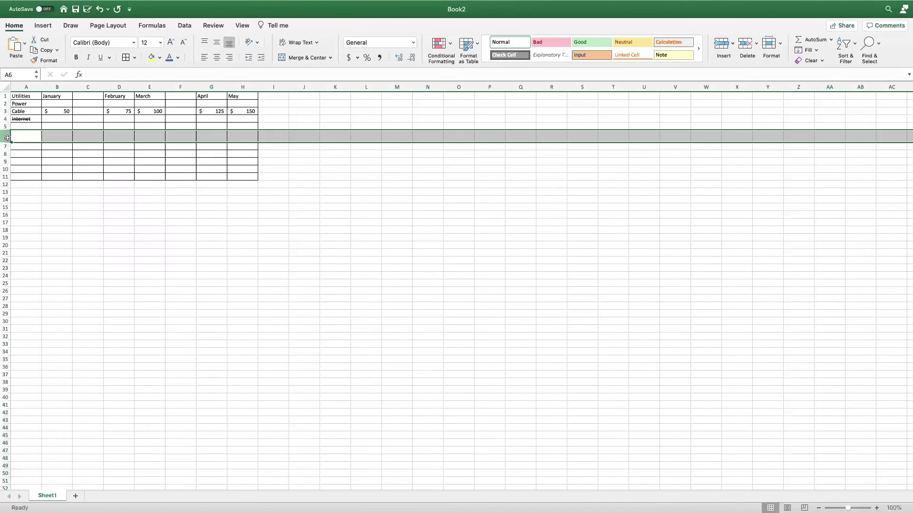
{"action": "right_click", "coordinate": [7, 140]}
{"action": "left_click", "coordinate": [21, 185]}
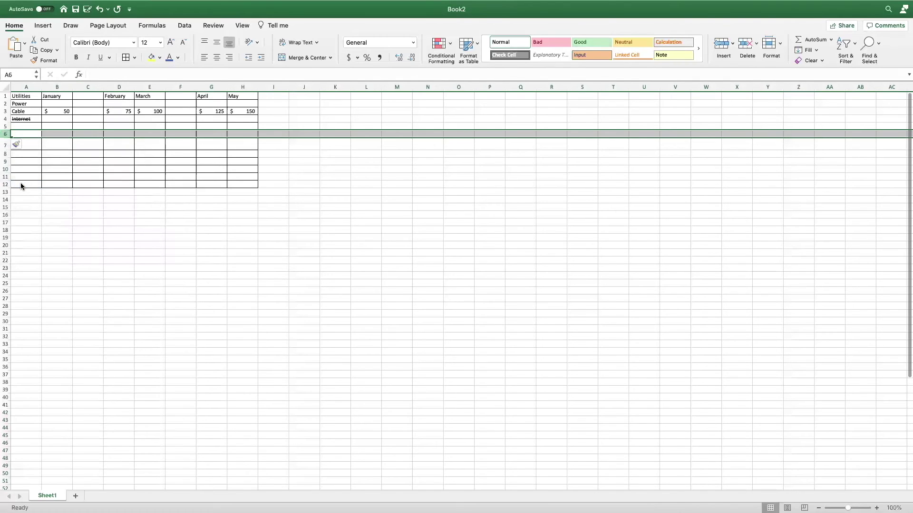
{"action": "left_click", "coordinate": [128, 162]}
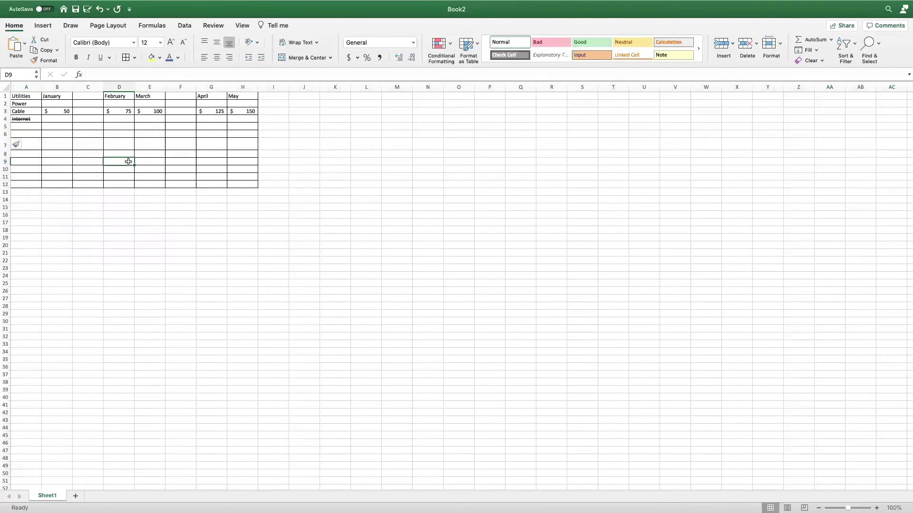
{"action": "left_click", "coordinate": [118, 139]}
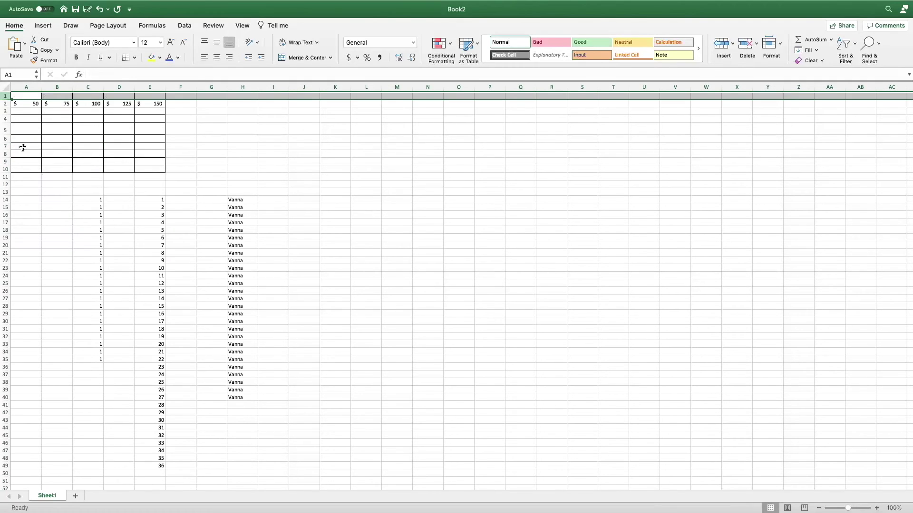
Step: Undo the deletions of row 1 and column A, and redo the column A deletion
{"action": "key", "text": "super+z"}
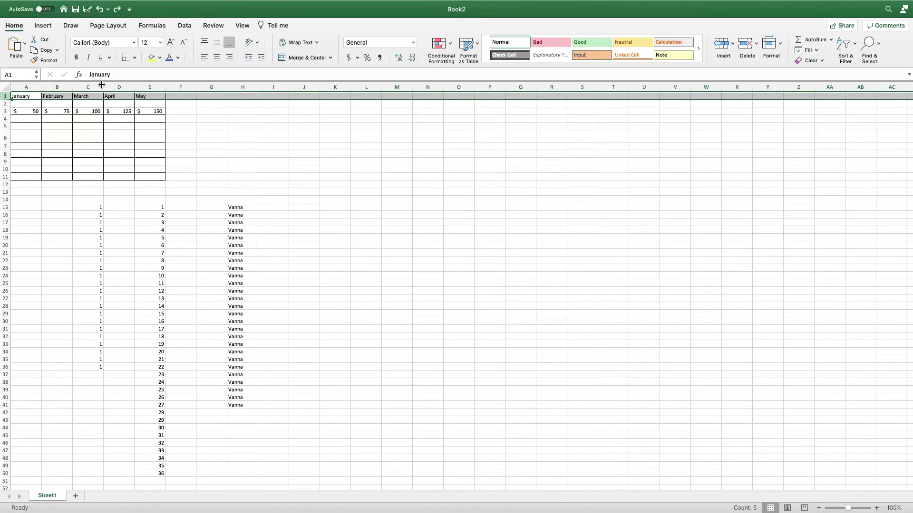
{"action": "left_click", "coordinate": [101, 12]}
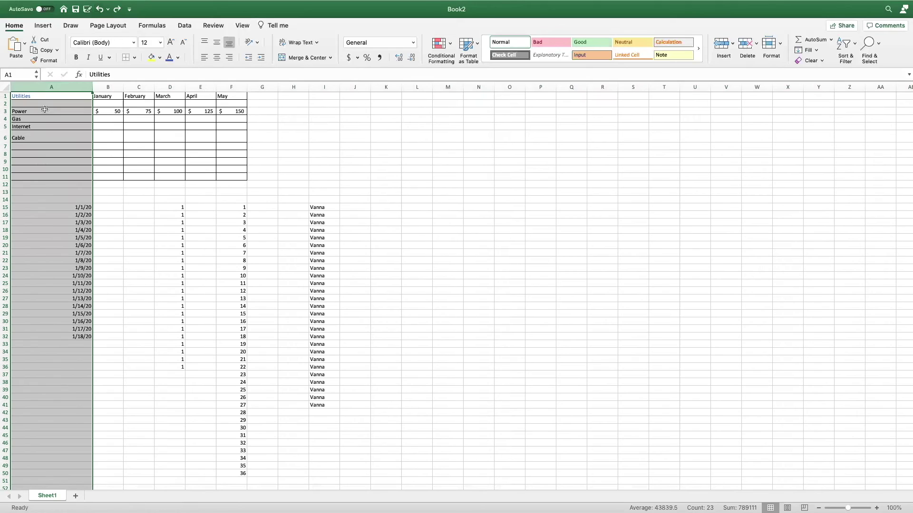
{"action": "left_click", "coordinate": [117, 10]}
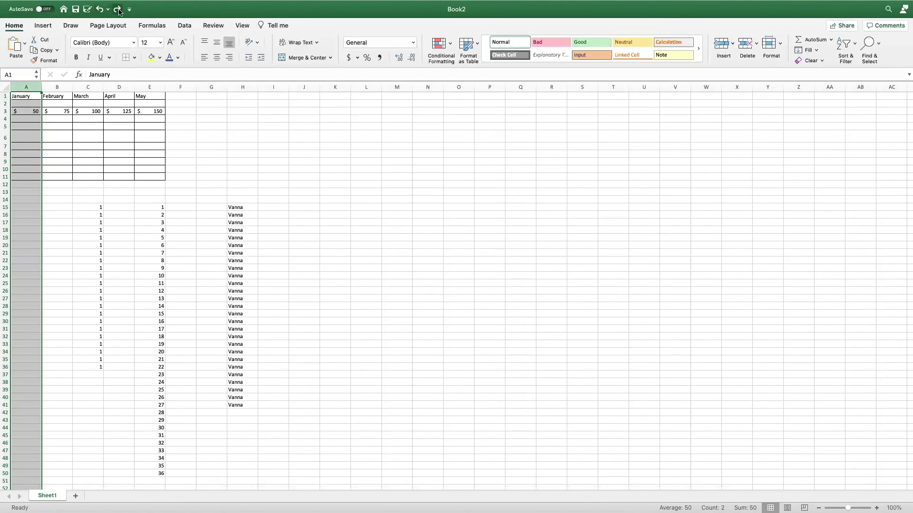
Step: Examine the undo history to see which earlier actions can be reversed in one go
{"action": "left_click", "coordinate": [109, 9]}
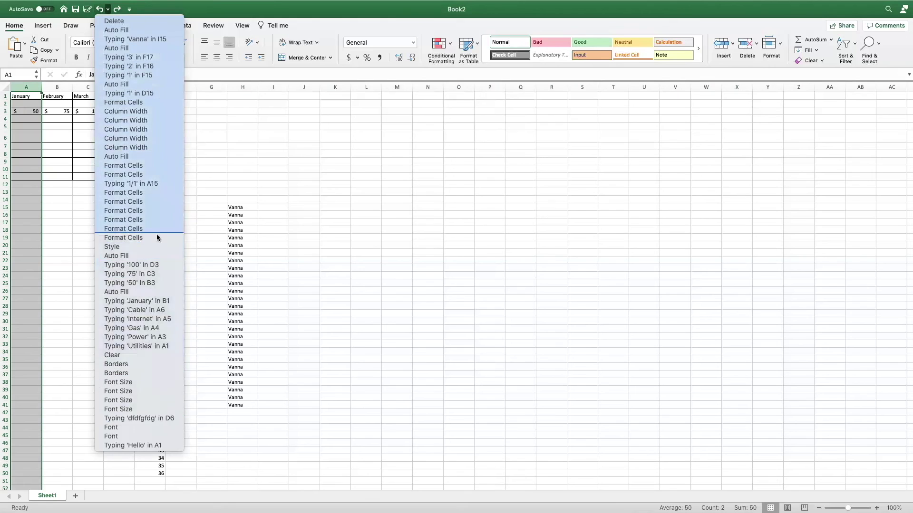
{"action": "left_click", "coordinate": [100, 12]}
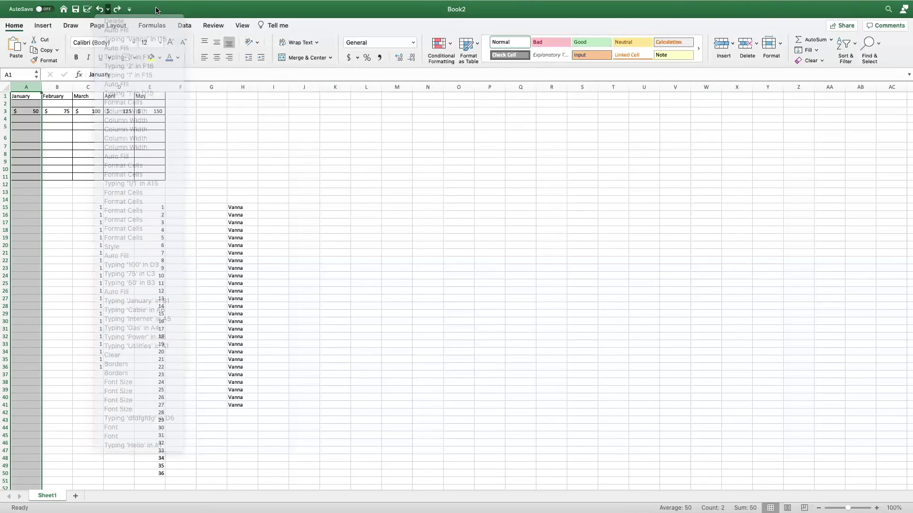
{"action": "left_click", "coordinate": [108, 9]}
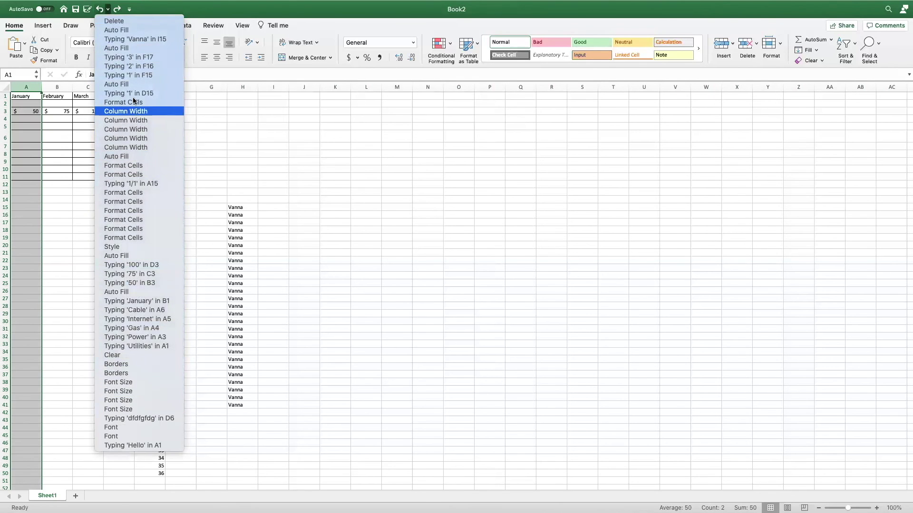
{"action": "left_click", "coordinate": [153, 9]}
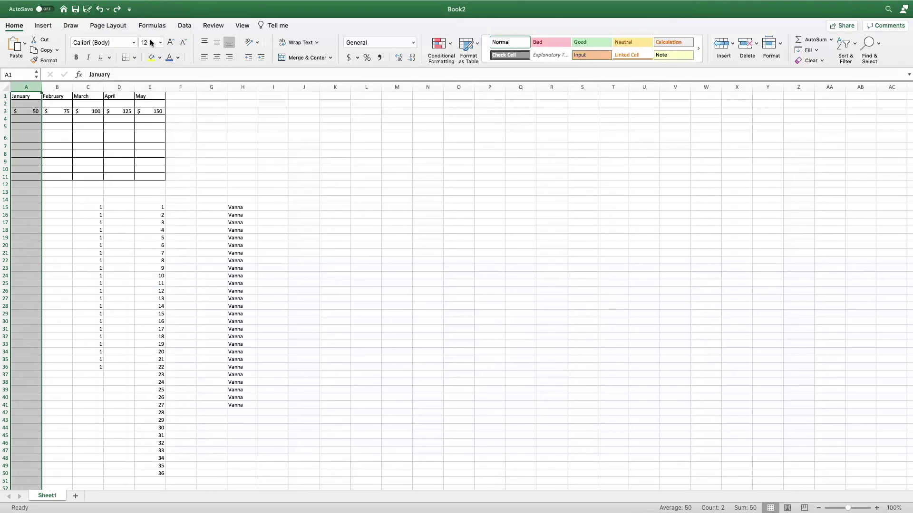
Step: Undo every action back through the most recent Font Size change in the undo history, and select the whole worksheet
{"action": "left_click", "coordinate": [108, 11]}
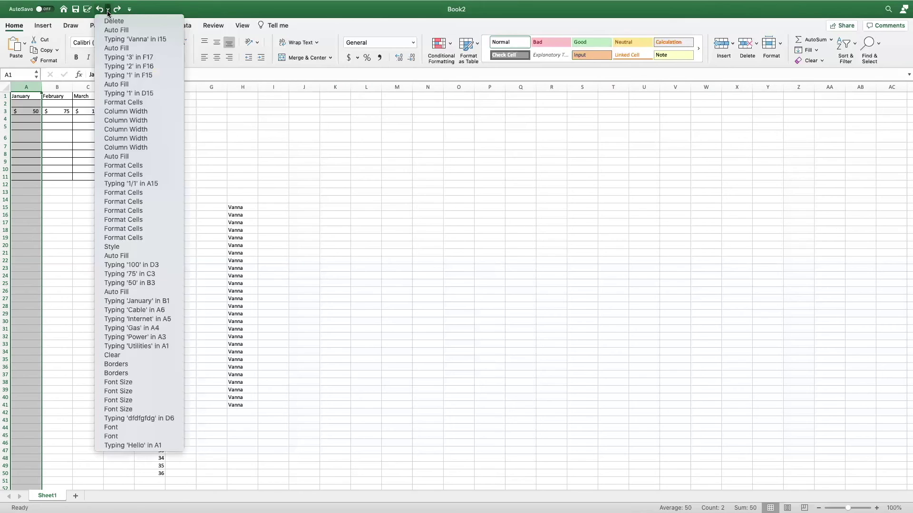
{"action": "left_click", "coordinate": [151, 383]}
{"action": "left_click", "coordinate": [8, 86]}
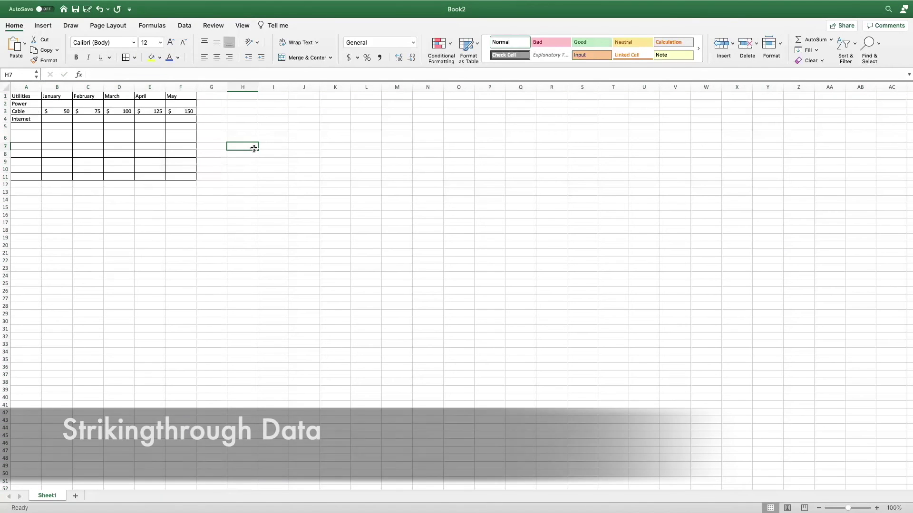
Step: Apply the Strikethrough font effect to the Internet entry in cell A4
{"action": "left_click", "coordinate": [25, 119]}
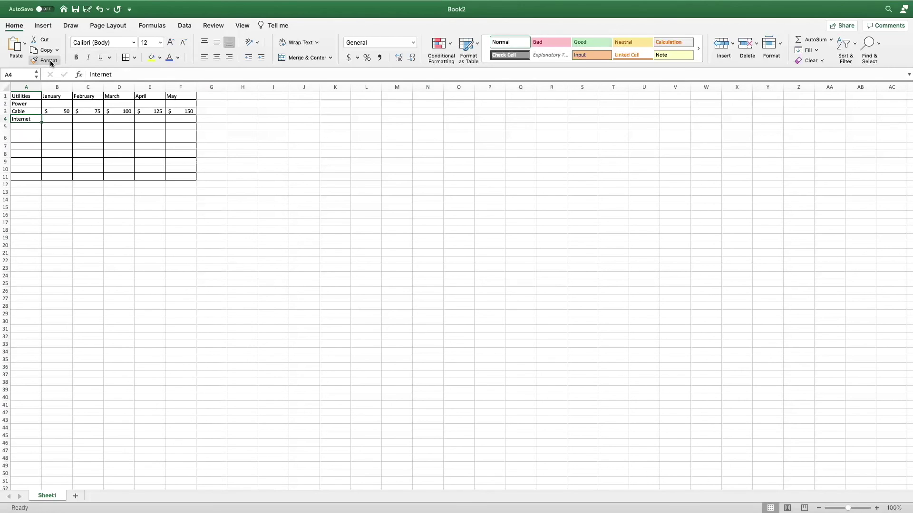
{"action": "right_click", "coordinate": [24, 121]}
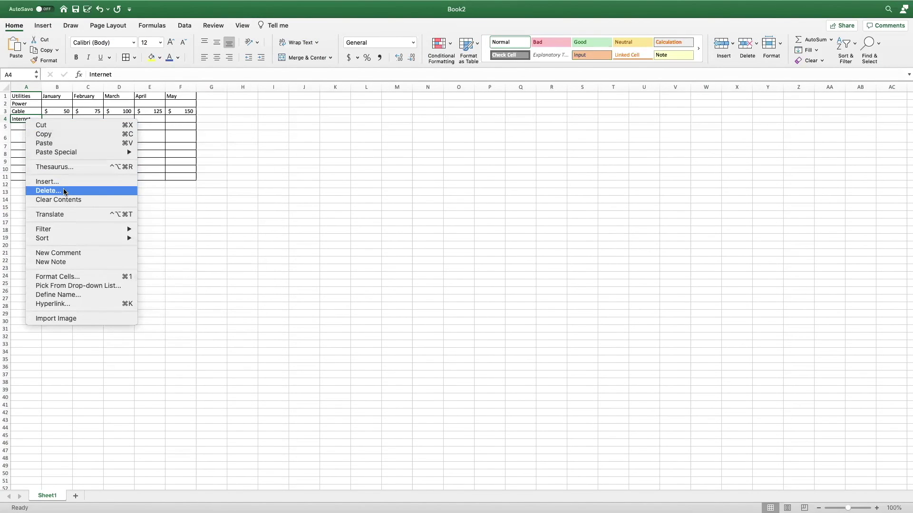
{"action": "left_click", "coordinate": [81, 276]}
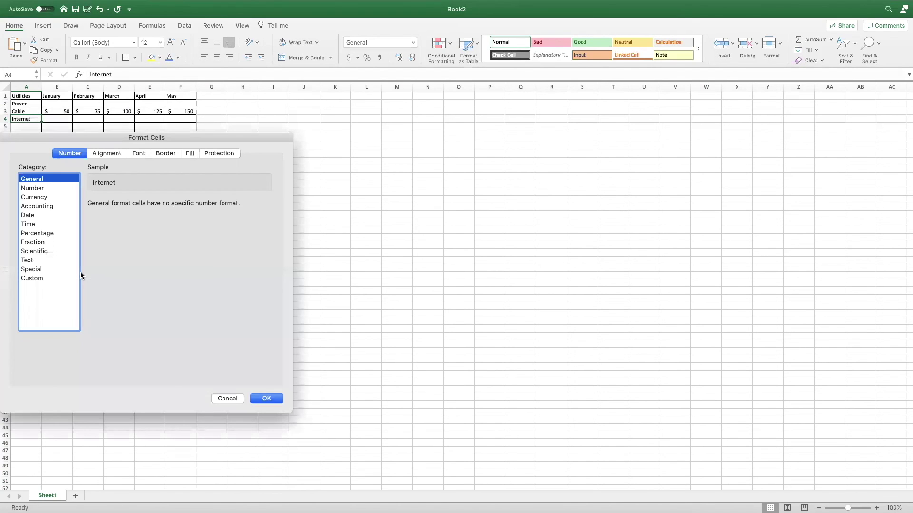
{"action": "left_click", "coordinate": [139, 154]}
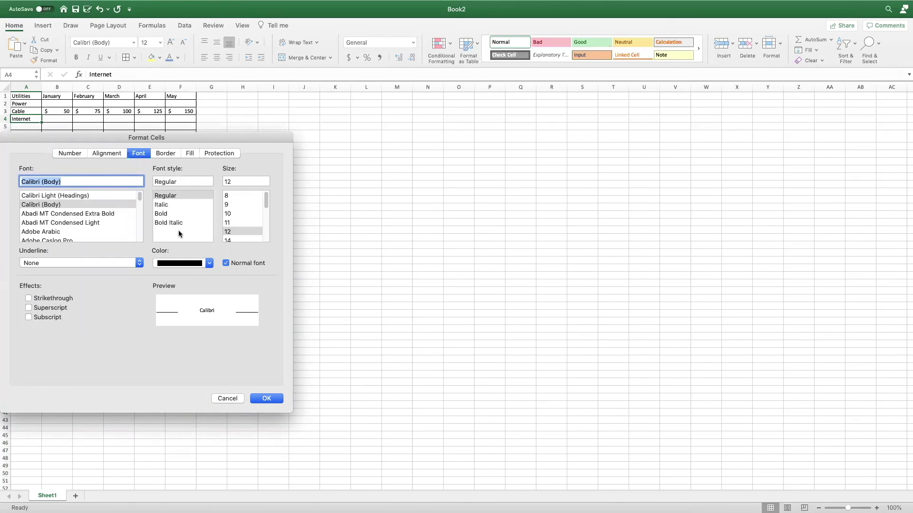
{"action": "left_click", "coordinate": [29, 300]}
{"action": "left_click", "coordinate": [261, 398]}
{"action": "left_click", "coordinate": [244, 299]}
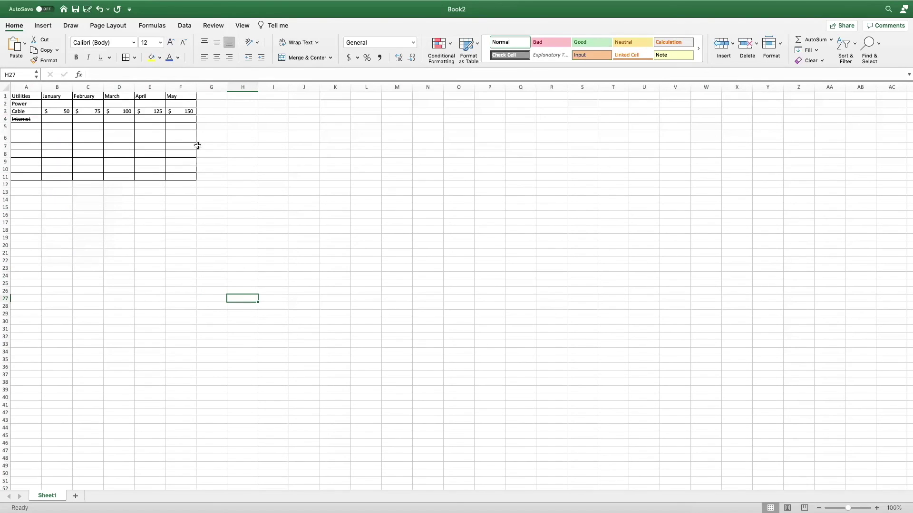
Step: Examine the Number, Alignment, Font, Border, Fill and Protection options in Format Cells for the Cable cell A3, leaving its formatting as is
{"action": "left_click", "coordinate": [22, 113]}
{"action": "right_click", "coordinate": [22, 112]}
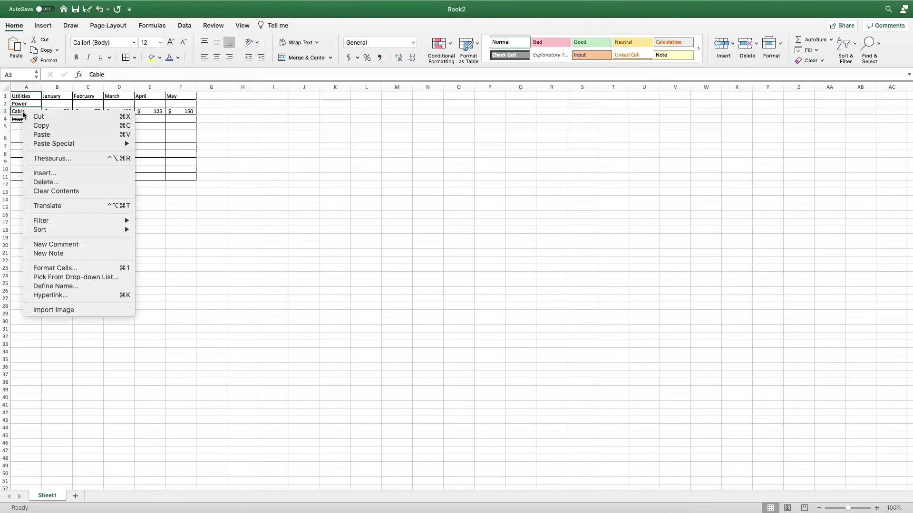
{"action": "left_click", "coordinate": [63, 268]}
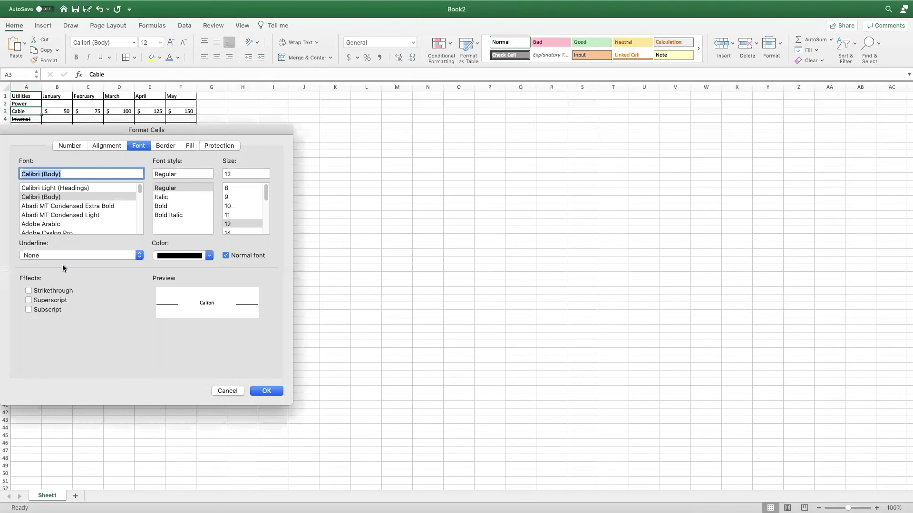
{"action": "left_click", "coordinate": [70, 145]}
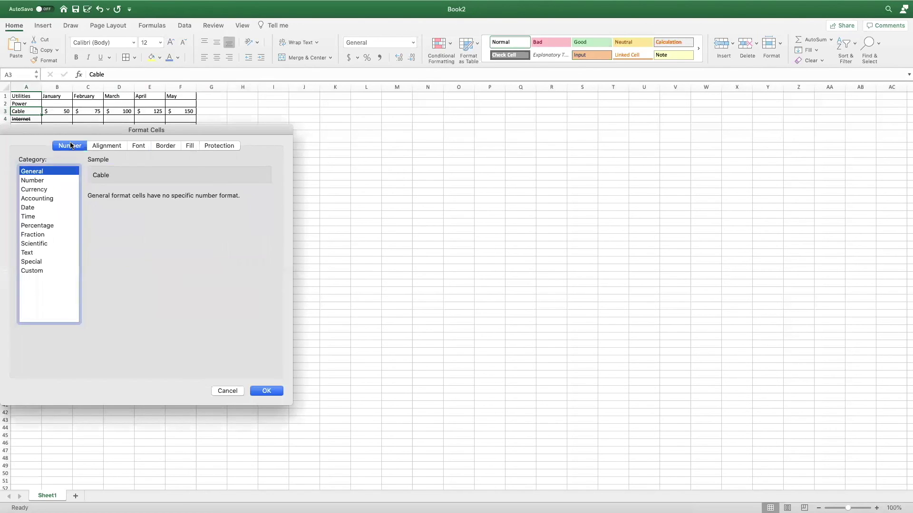
{"action": "left_click", "coordinate": [110, 146]}
{"action": "left_click", "coordinate": [147, 147]}
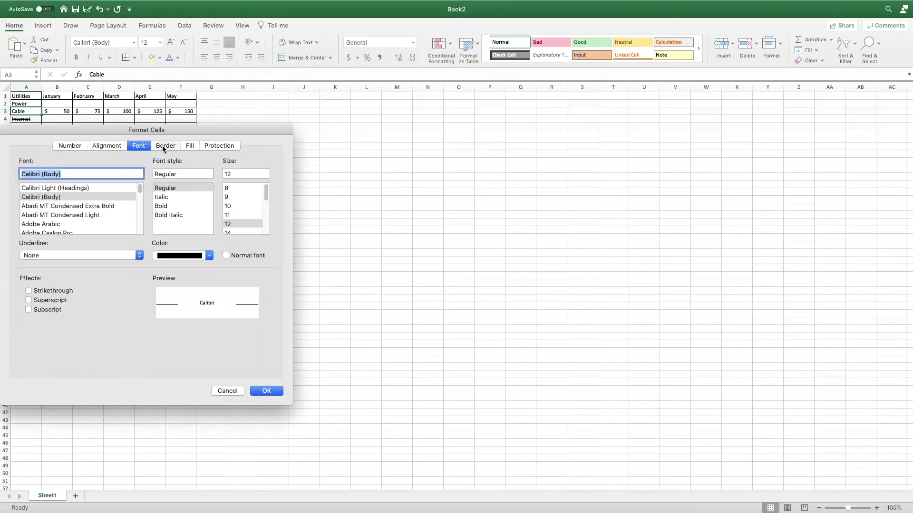
{"action": "left_click", "coordinate": [163, 145]}
{"action": "left_click", "coordinate": [188, 146]}
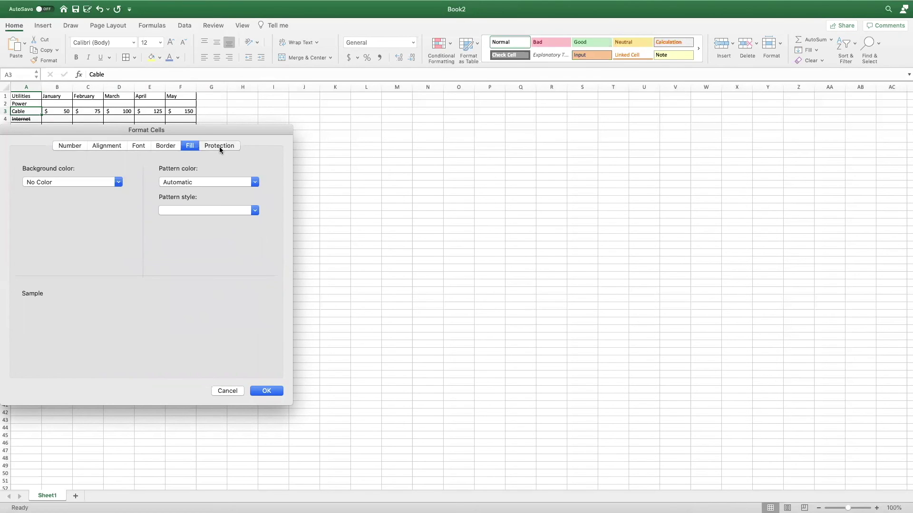
{"action": "left_click", "coordinate": [218, 147]}
{"action": "left_click", "coordinate": [189, 146]}
{"action": "left_click", "coordinate": [217, 146]}
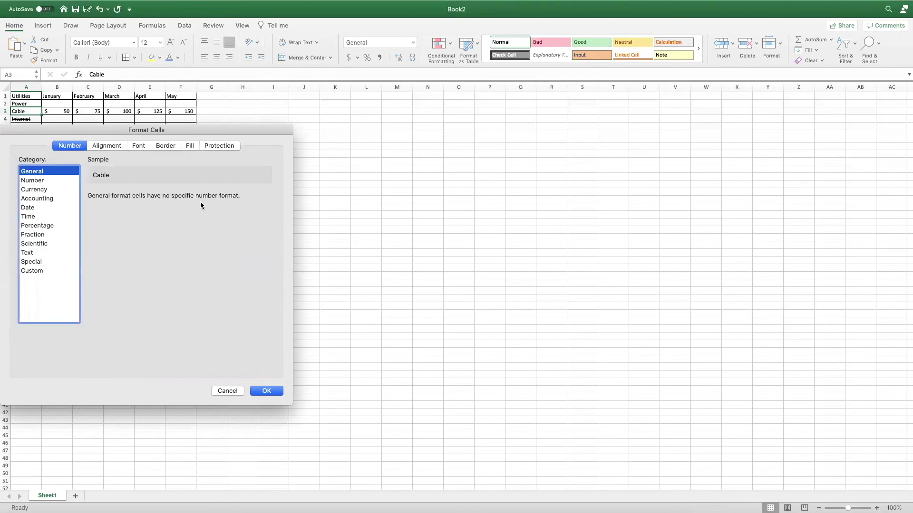
{"action": "left_click", "coordinate": [228, 391]}
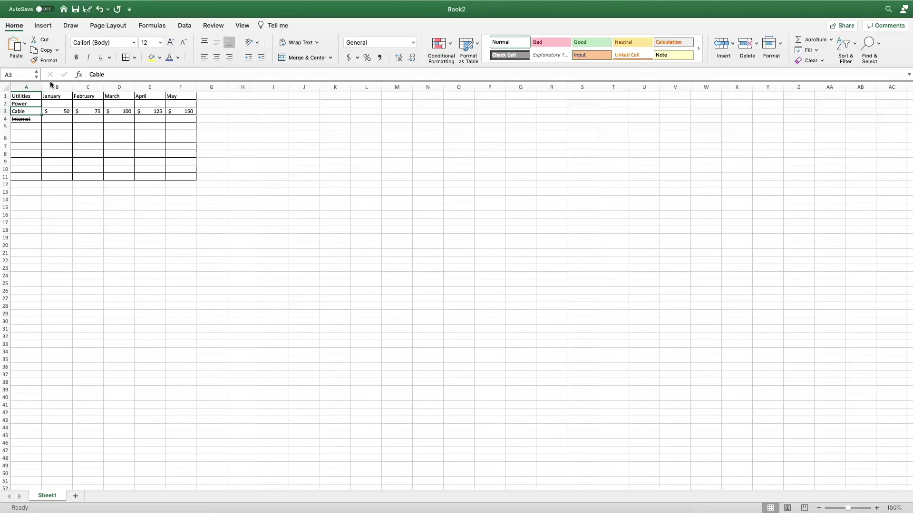
Step: Review the editing commands and keyboard shortcuts available for the Cable cell A3
{"action": "left_click", "coordinate": [21, 119]}
{"action": "right_click", "coordinate": [33, 110]}
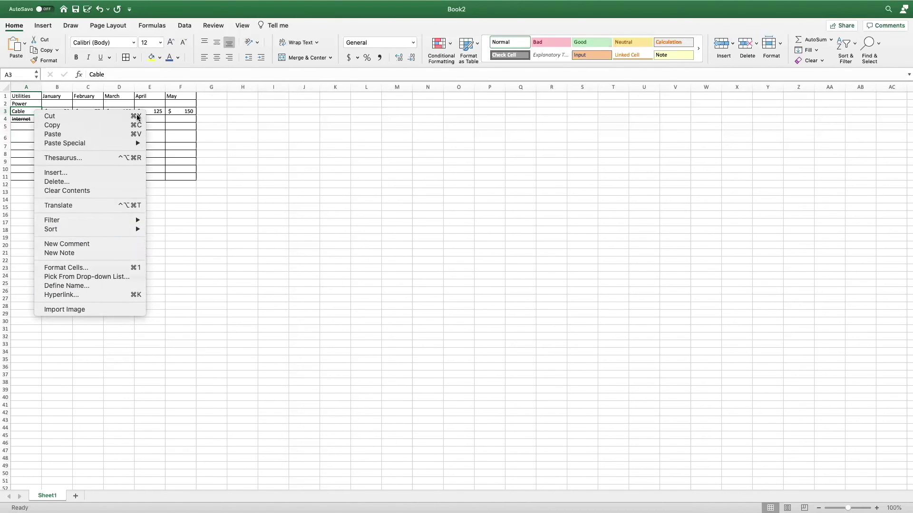
{"action": "mouse_move", "coordinate": [109, 219]}
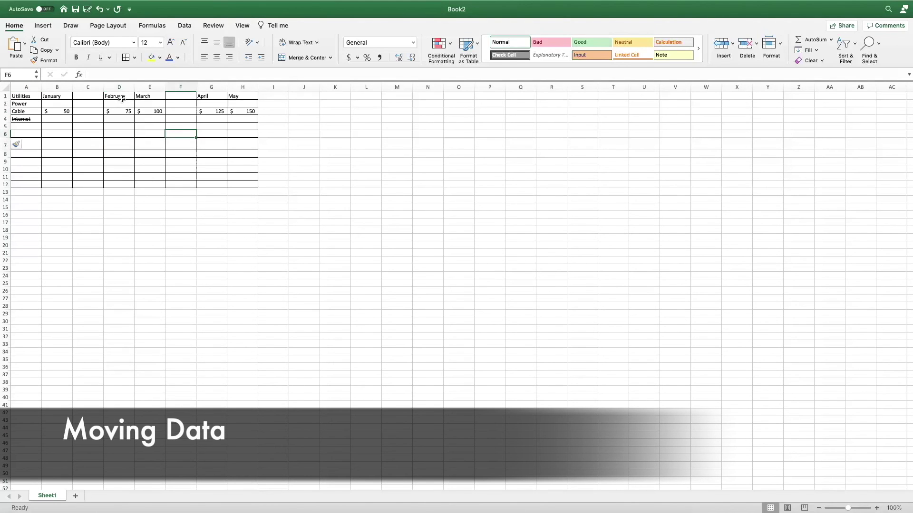
Step: Move the February heading from D1 to D22 and back, and relocate the March cells E1:E12 to L1:L12
{"action": "left_click", "coordinate": [121, 98]}
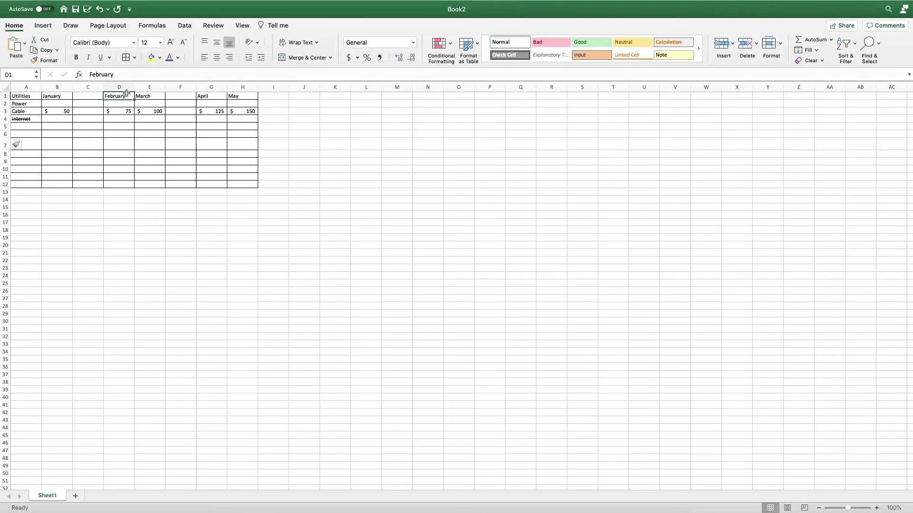
{"action": "mouse_move", "coordinate": [126, 95]}
{"action": "left_mouse_down"}
{"action": "mouse_move", "coordinate": [81, 190]}
{"action": "mouse_move", "coordinate": [128, 96]}
{"action": "left_mouse_up"}
{"action": "left_click_drag", "start_coordinate": [132, 96], "coordinate": [108, 260]}
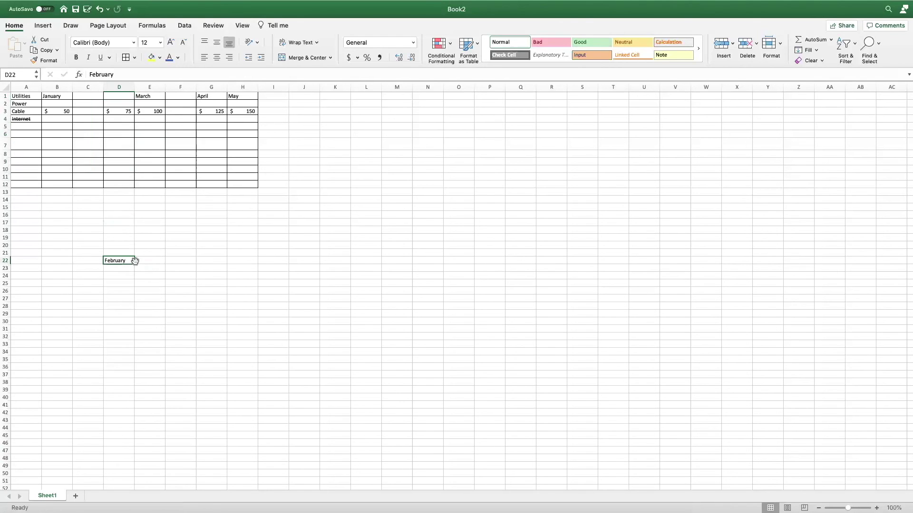
{"action": "left_click_drag", "start_coordinate": [134, 261], "coordinate": [373, 163]}
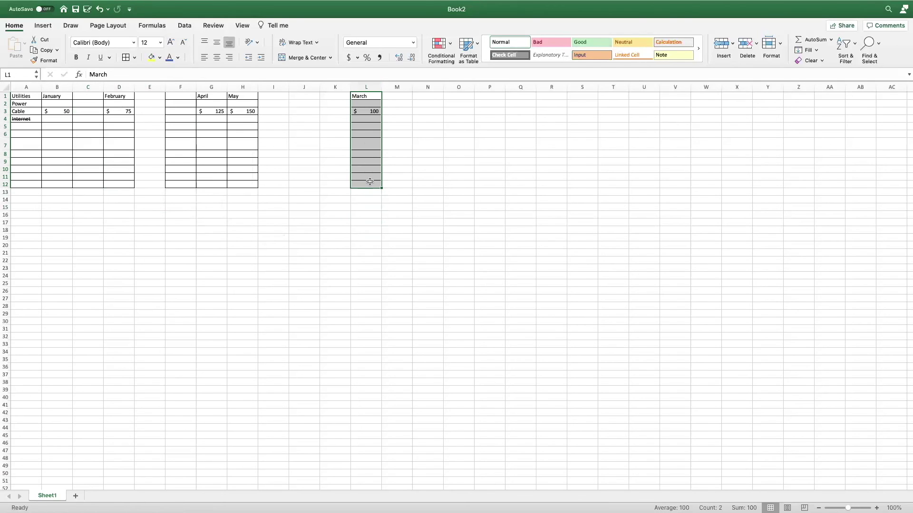
Step: Copy the March cells L1:L12 and paste them into column O starting at O1
{"action": "right_click", "coordinate": [371, 147]}
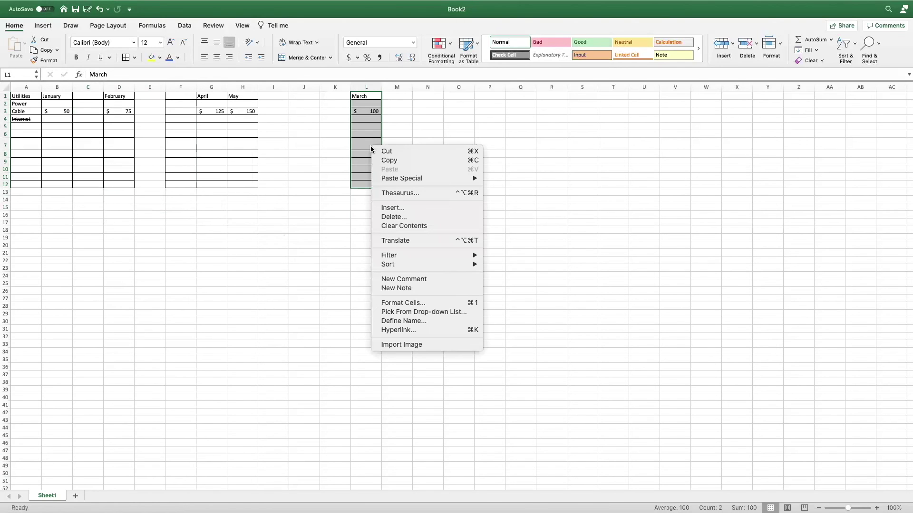
{"action": "left_click", "coordinate": [391, 162]}
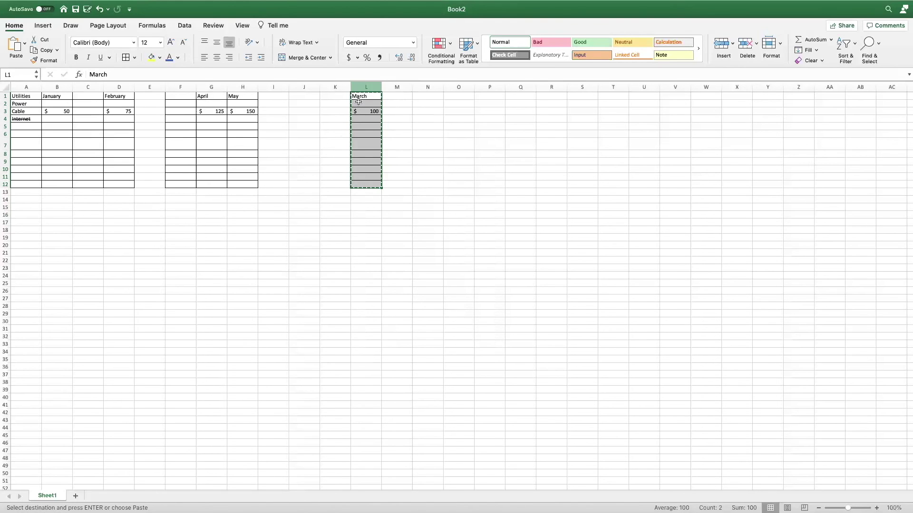
{"action": "left_click", "coordinate": [459, 95]}
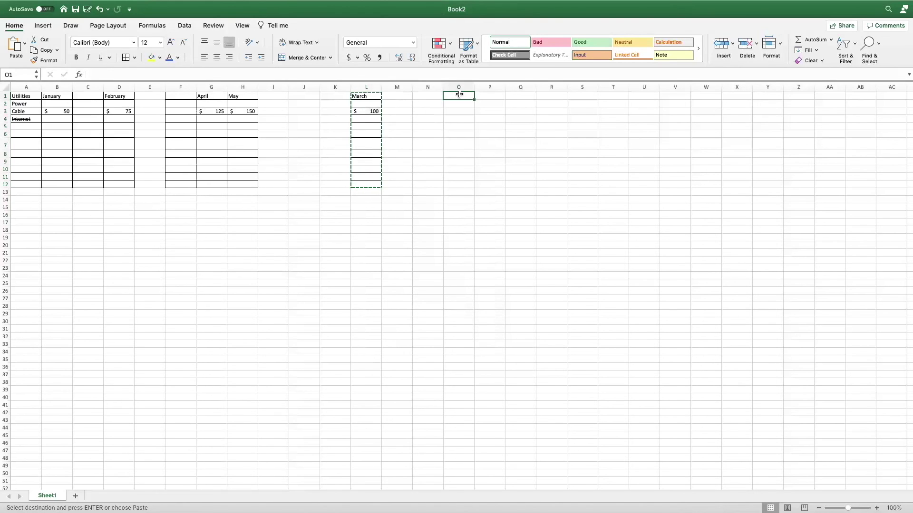
{"action": "right_click", "coordinate": [460, 97]}
{"action": "left_click", "coordinate": [478, 116]}
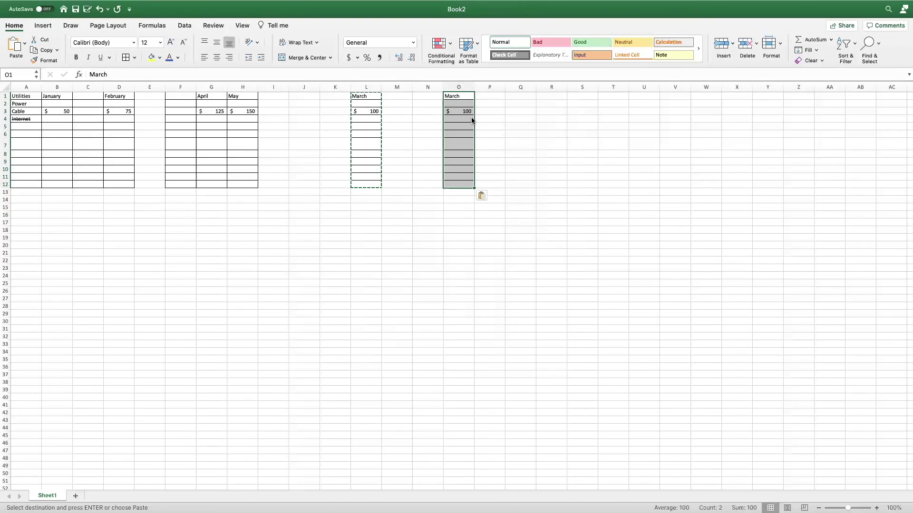
Step: Paste the copied March cells into columns Q and S, starting at Q1 and S1
{"action": "left_click", "coordinate": [509, 118]}
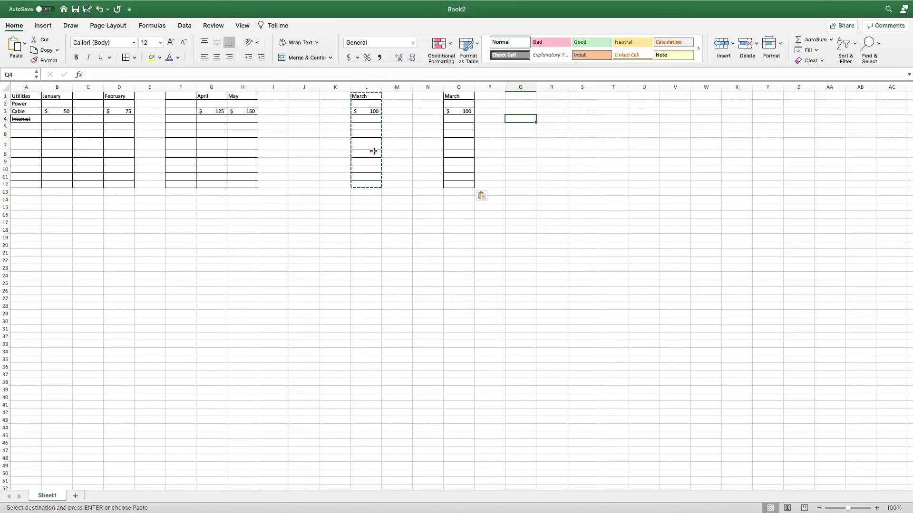
{"action": "right_click", "coordinate": [509, 96]}
{"action": "left_click", "coordinate": [531, 119]}
{"action": "left_click", "coordinate": [582, 95]}
{"action": "right_click", "coordinate": [587, 95]}
{"action": "left_click", "coordinate": [613, 119]}
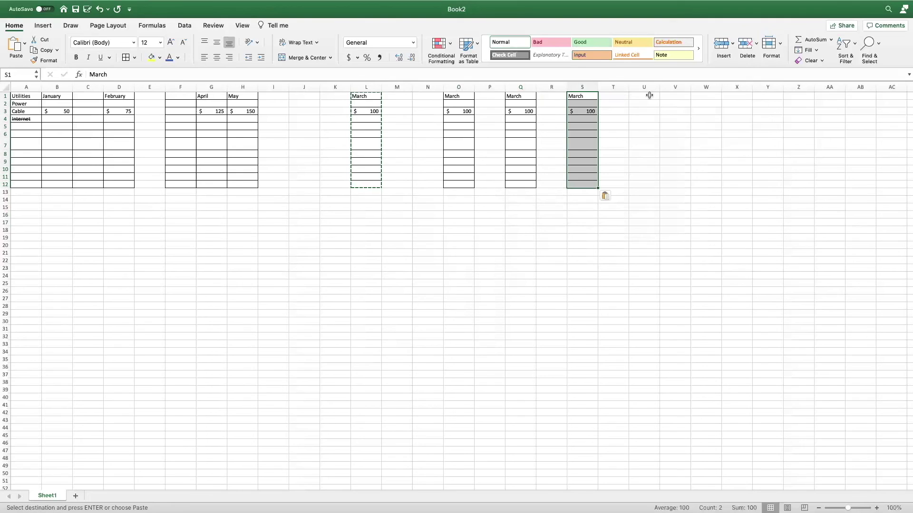
Step: Paste the copied March cells into columns U and W, starting at U1 and W1, and clear the copy marquee
{"action": "right_click", "coordinate": [648, 96]}
{"action": "left_click", "coordinate": [675, 118]}
{"action": "left_click", "coordinate": [723, 95]}
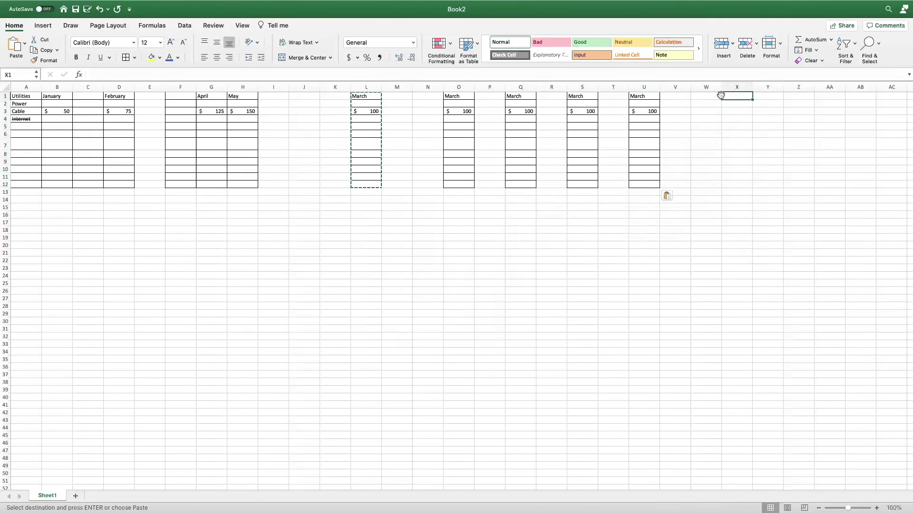
{"action": "left_click", "coordinate": [703, 97]}
{"action": "right_click", "coordinate": [707, 95]}
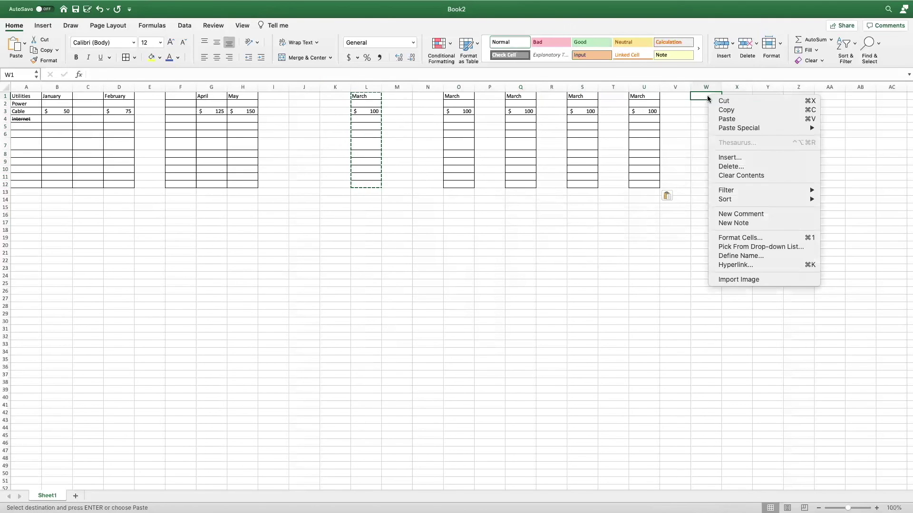
{"action": "left_click", "coordinate": [728, 119]}
{"action": "left_click", "coordinate": [374, 129]}
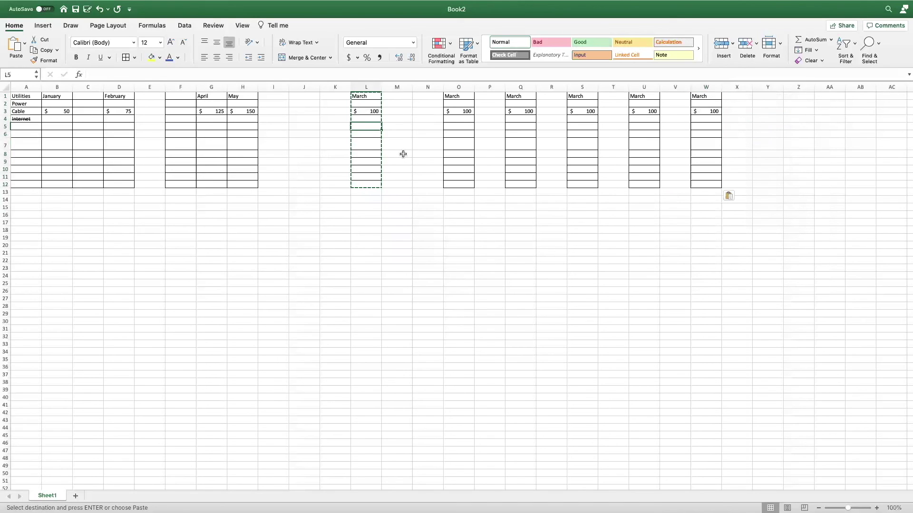
{"action": "key", "text": "Escape"}
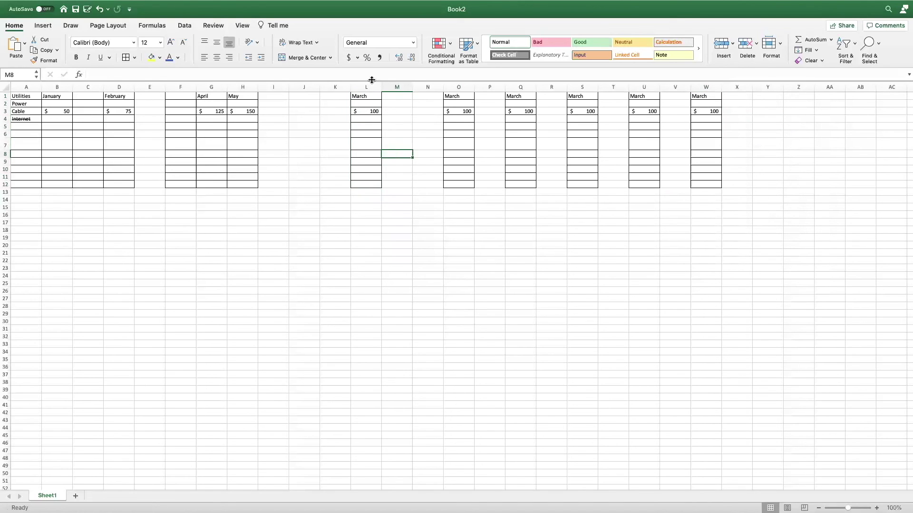